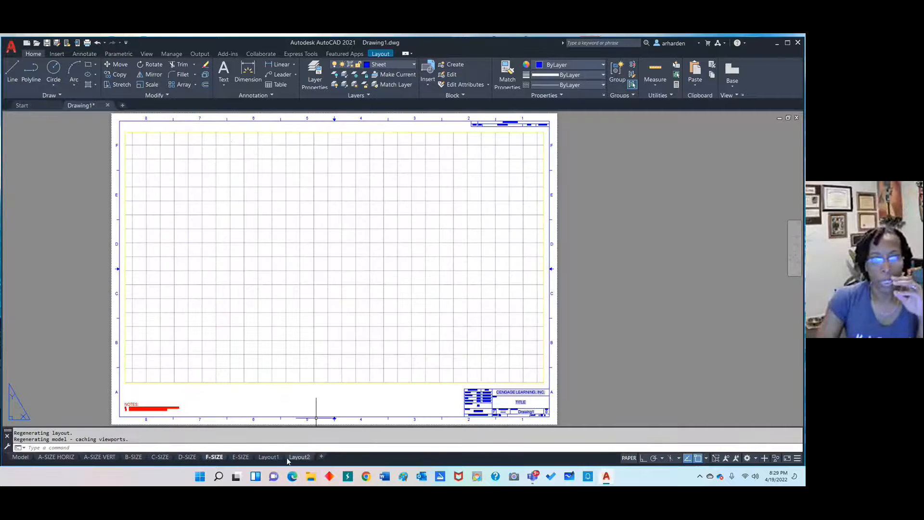
- Open Layout1 and delete its existing viewport so the sheet is empty
mouse_move(274, 457)
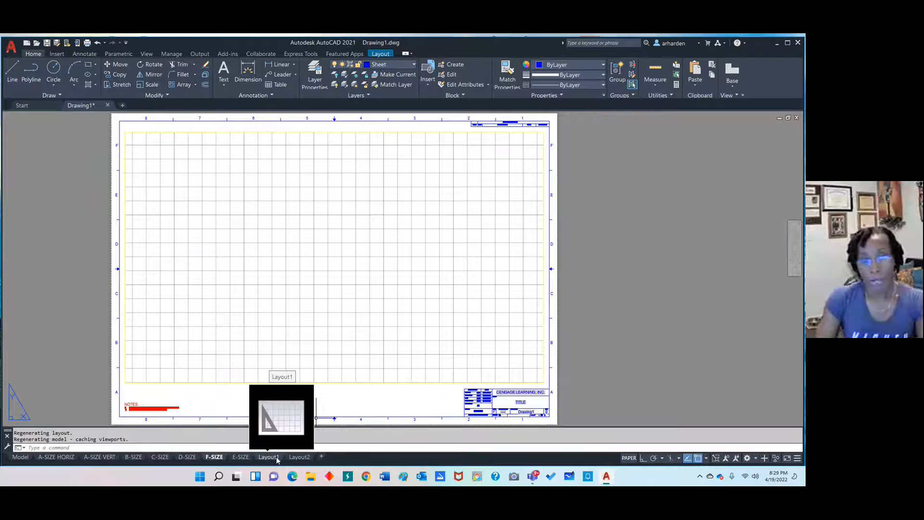
click(277, 459)
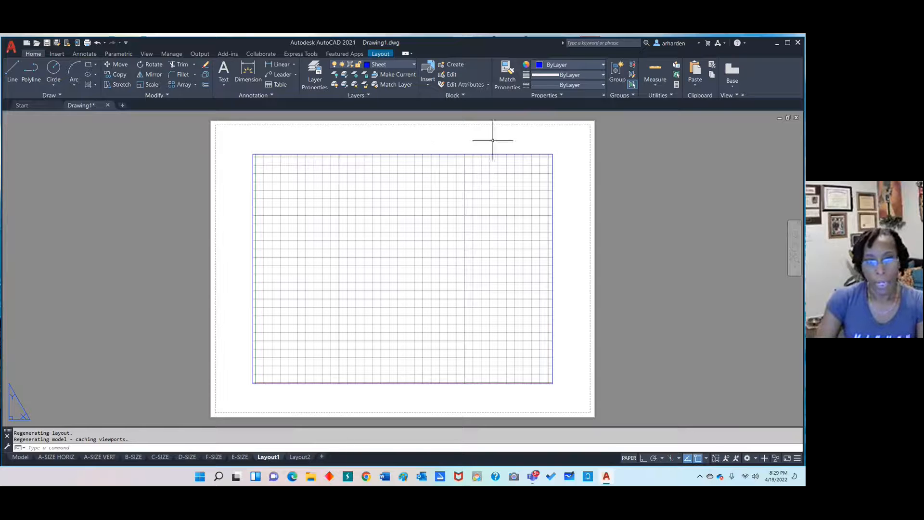
click(412, 153)
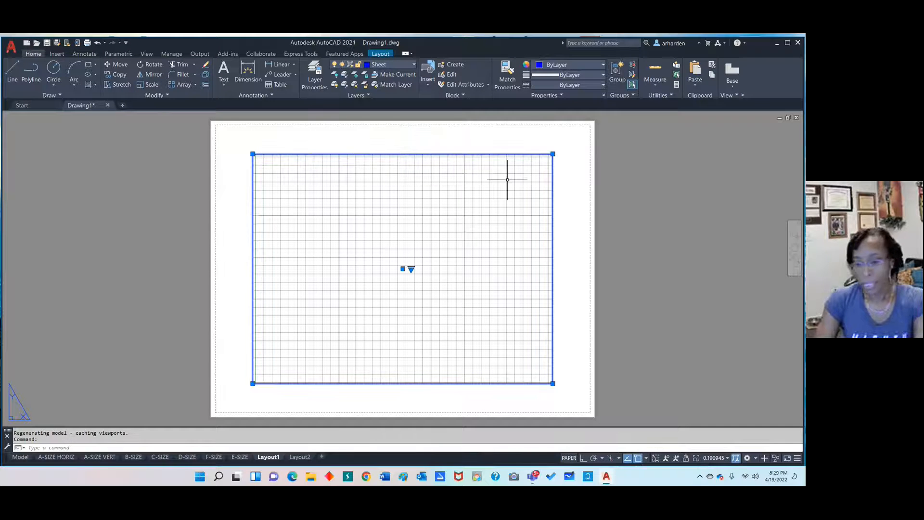
key(Delete)
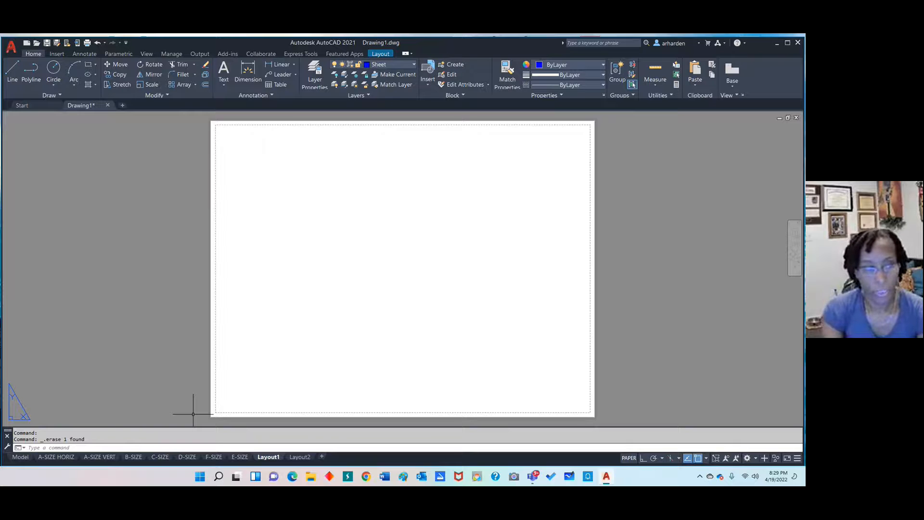
text(ie)
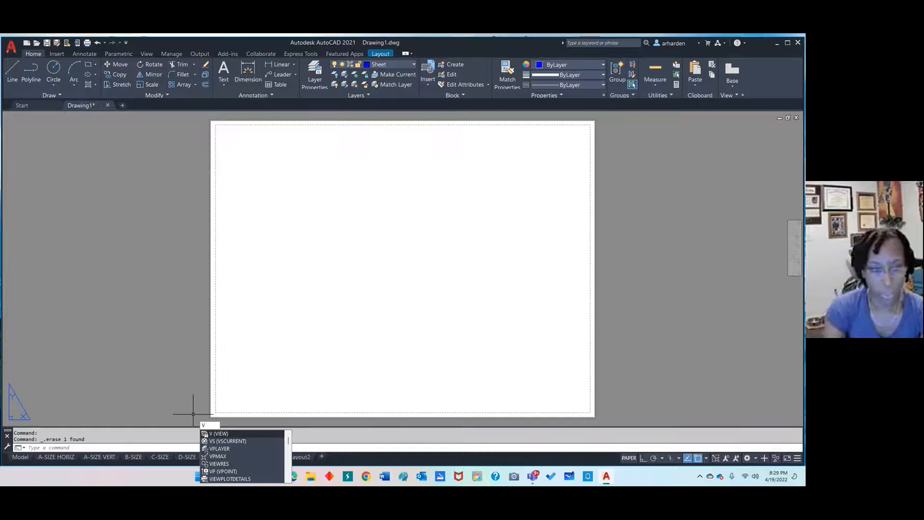
text(wports)
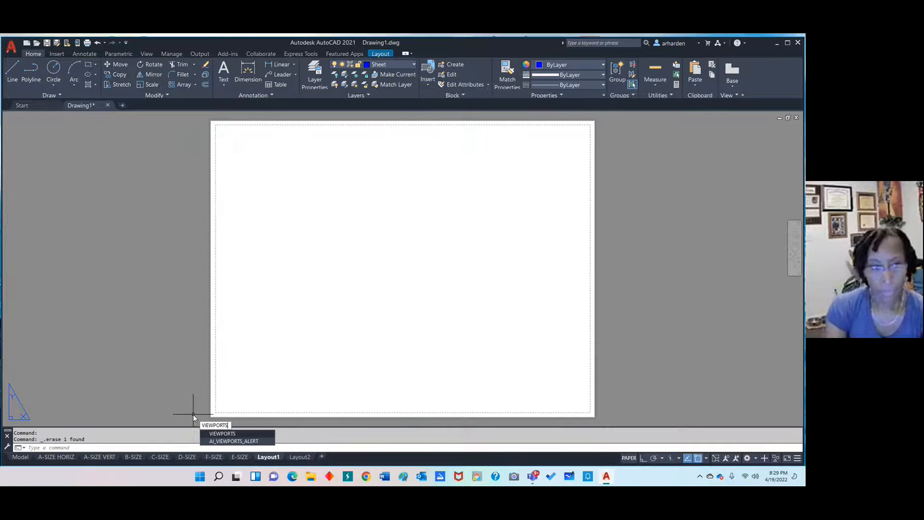
key(Escape)
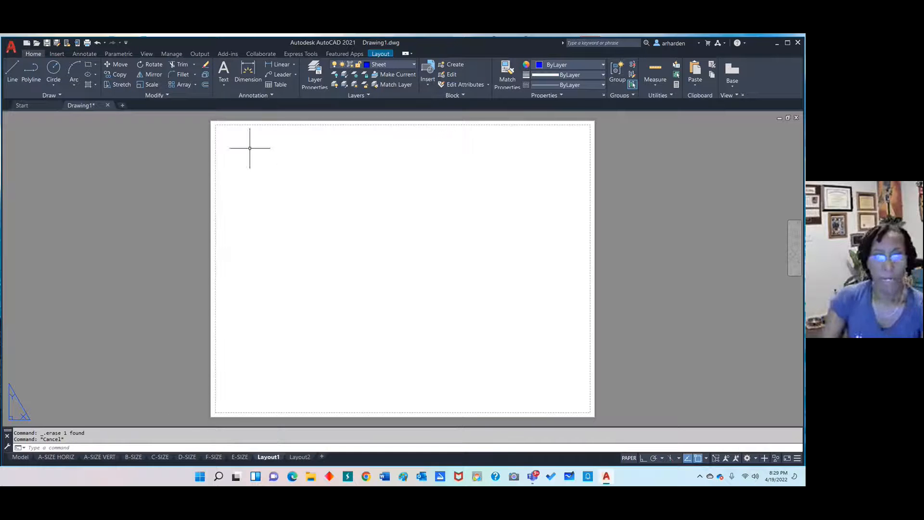
- Draw a rectangular border just inside the sheet's dashed printable margin and explode it into separate lines
click(88, 64)
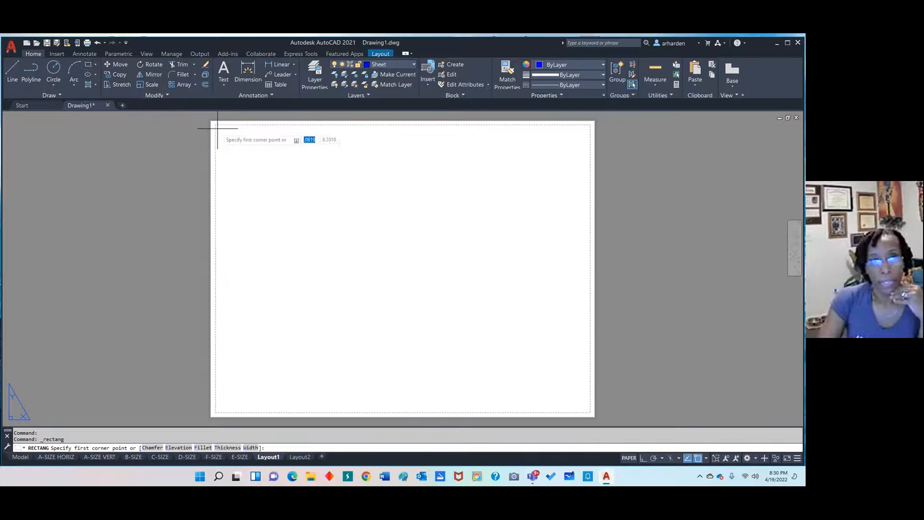
click(218, 128)
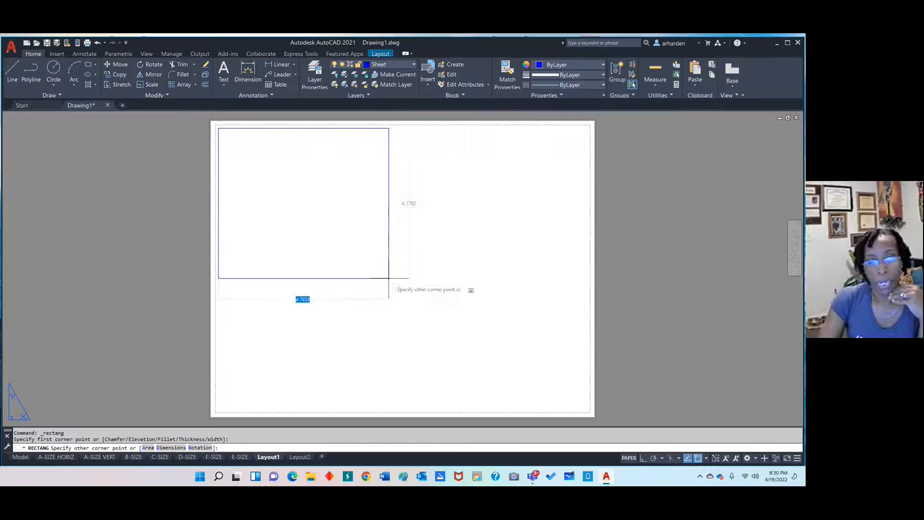
click(584, 408)
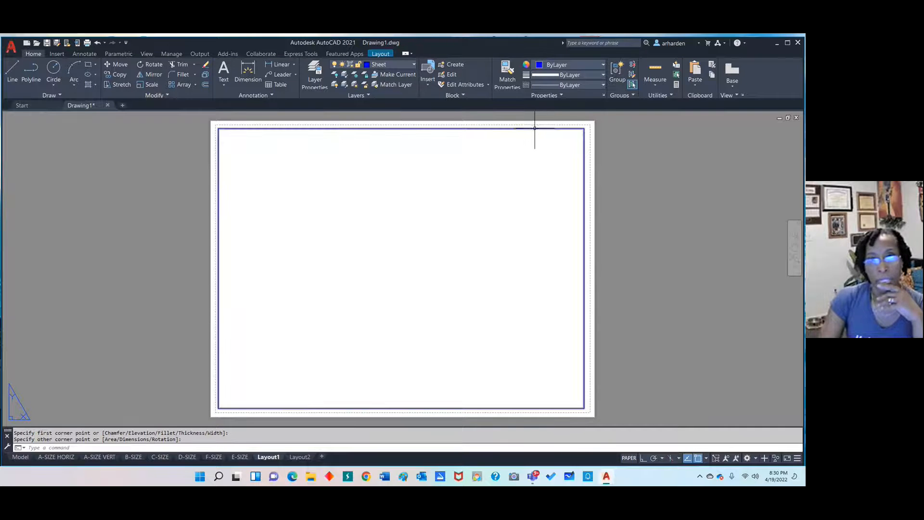
click(205, 75)
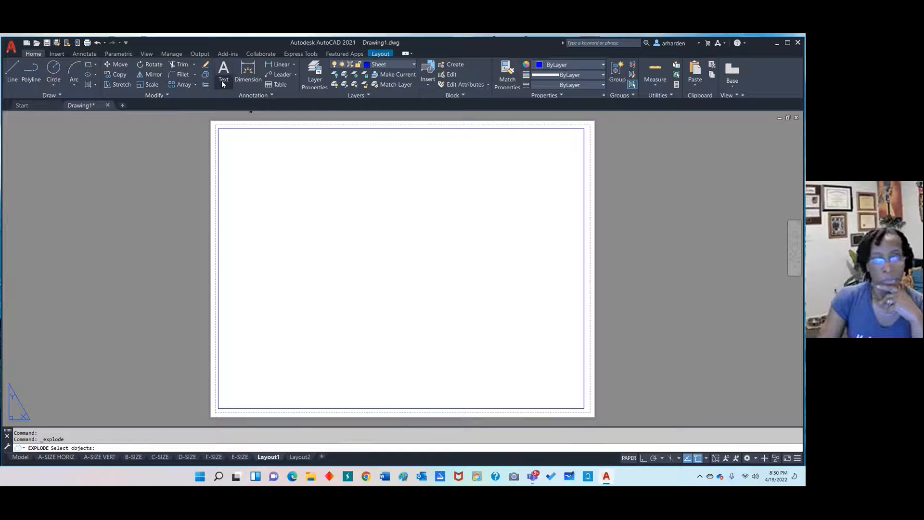
click(277, 128)
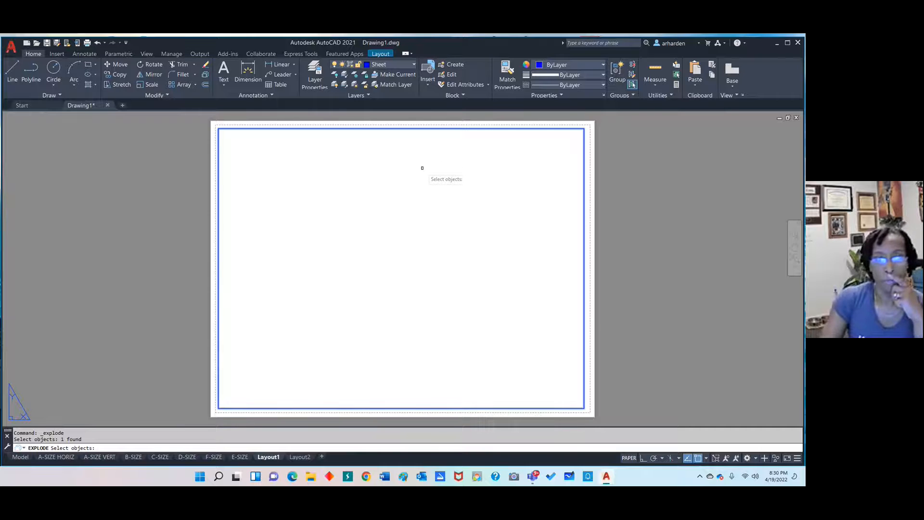
key(Return)
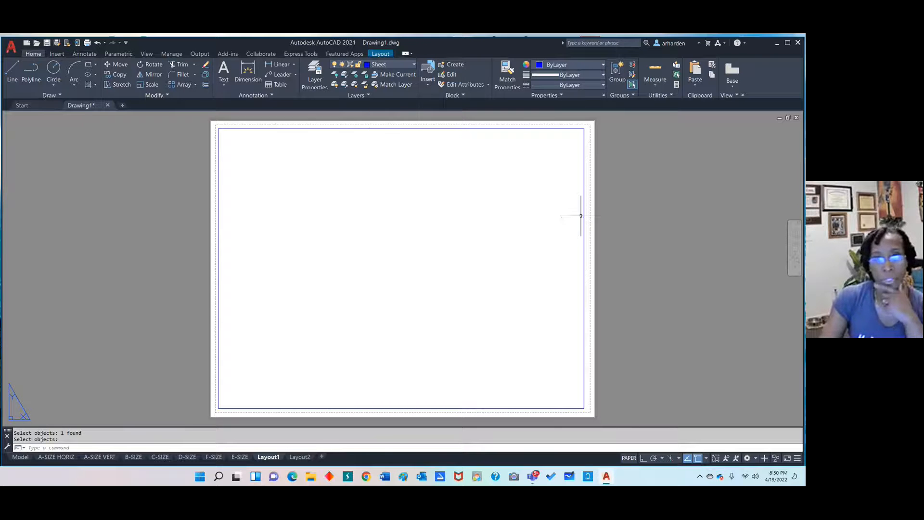
- Offset the border's bottom line upward by 1 to form a title block strip
click(206, 85)
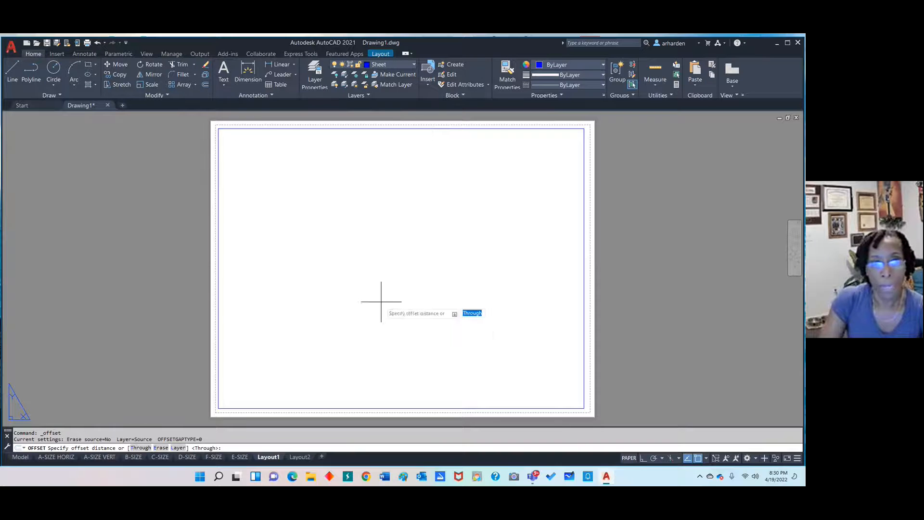
text(1)
key(Return)
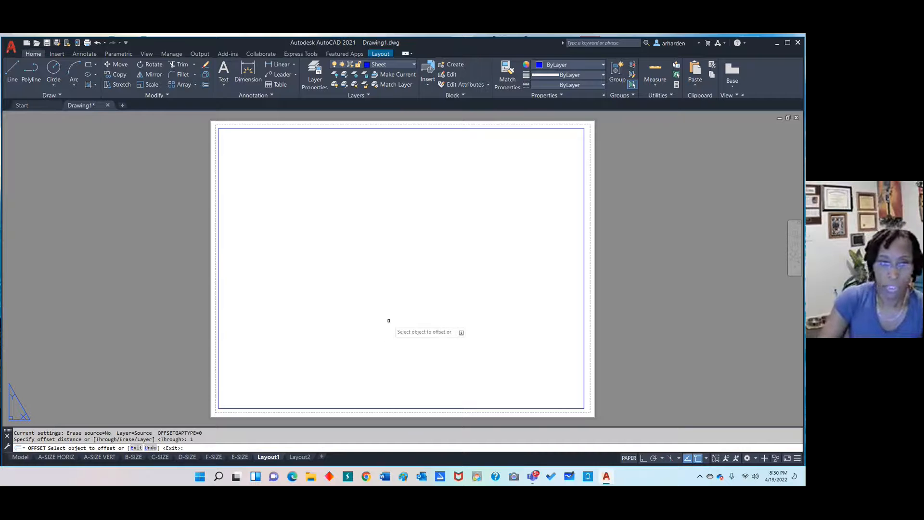
click(421, 407)
click(436, 362)
right_click(468, 341)
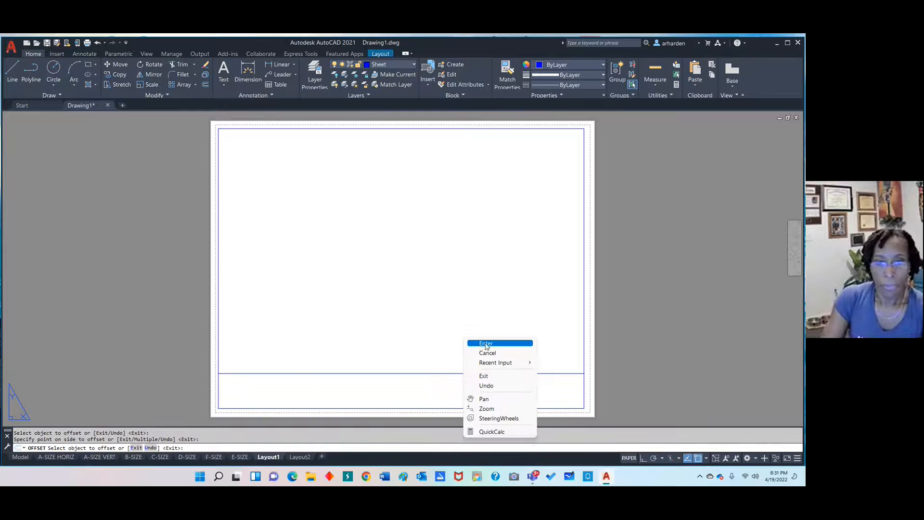
click(486, 343)
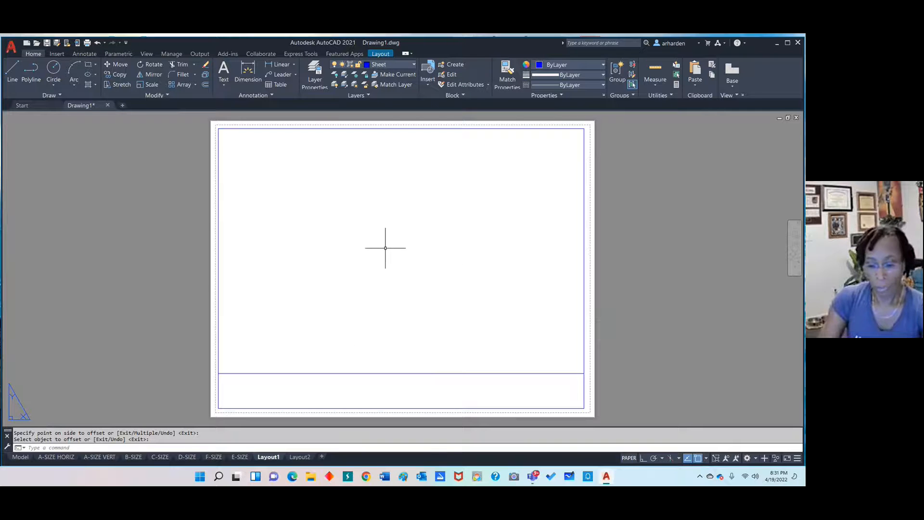
- Create a Single viewport with VIEWPORTS, spanning from the border's top-left corner to the right end of the offset line
text(VI)
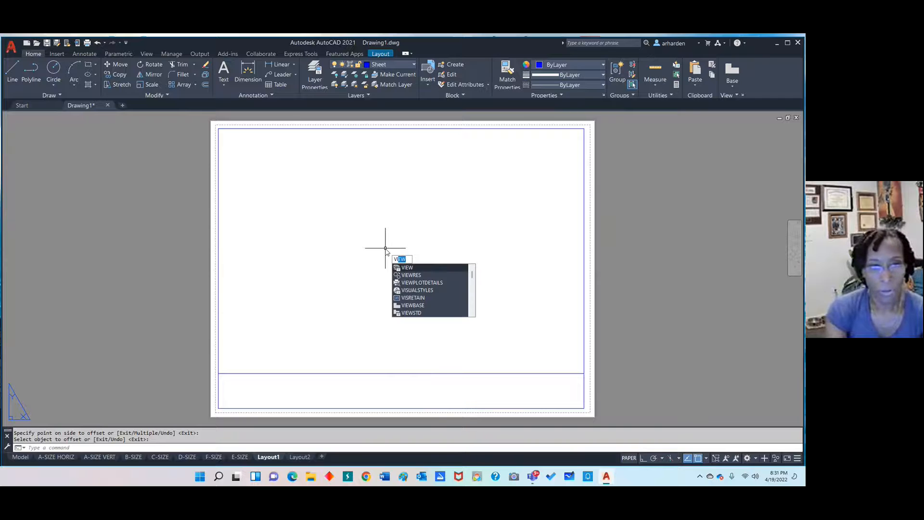
text(Ewports)
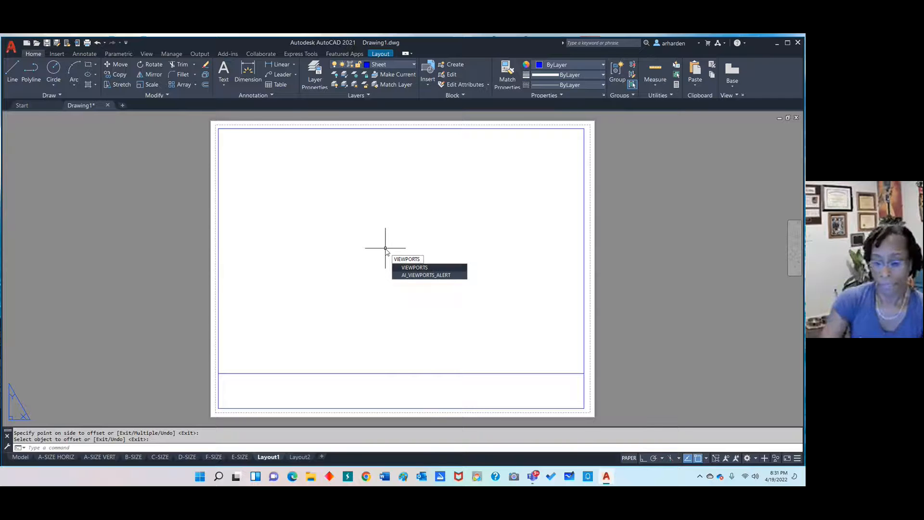
key(Return)
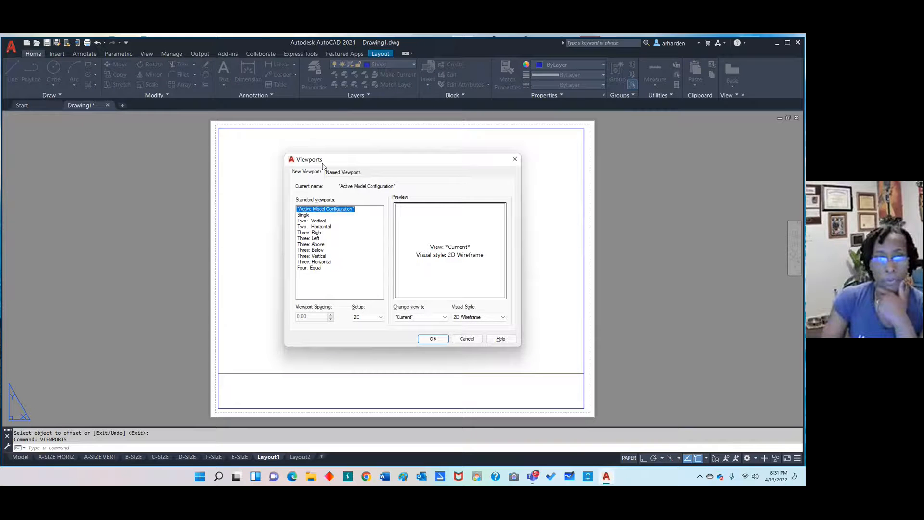
click(302, 216)
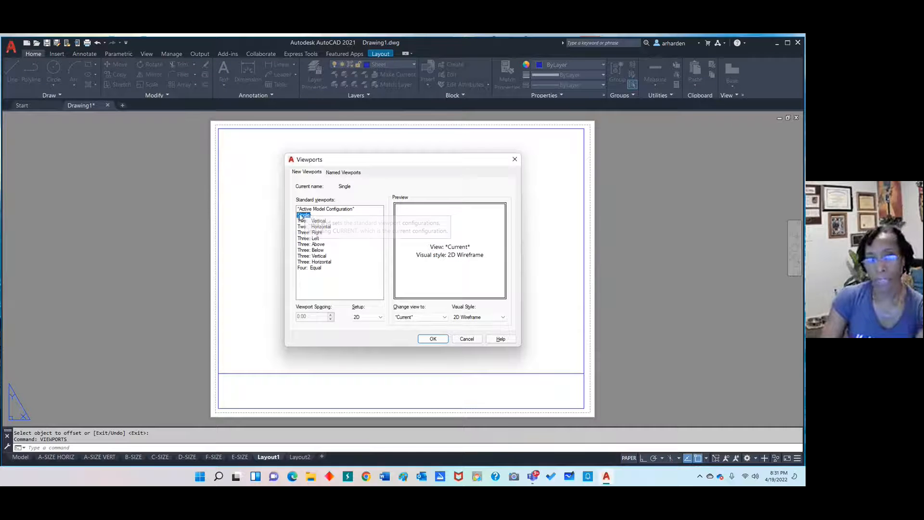
click(433, 339)
click(219, 128)
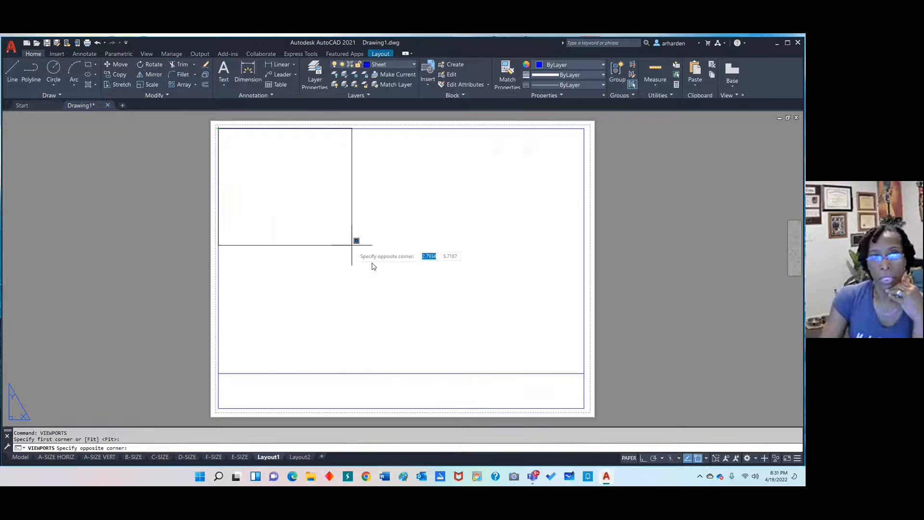
click(584, 373)
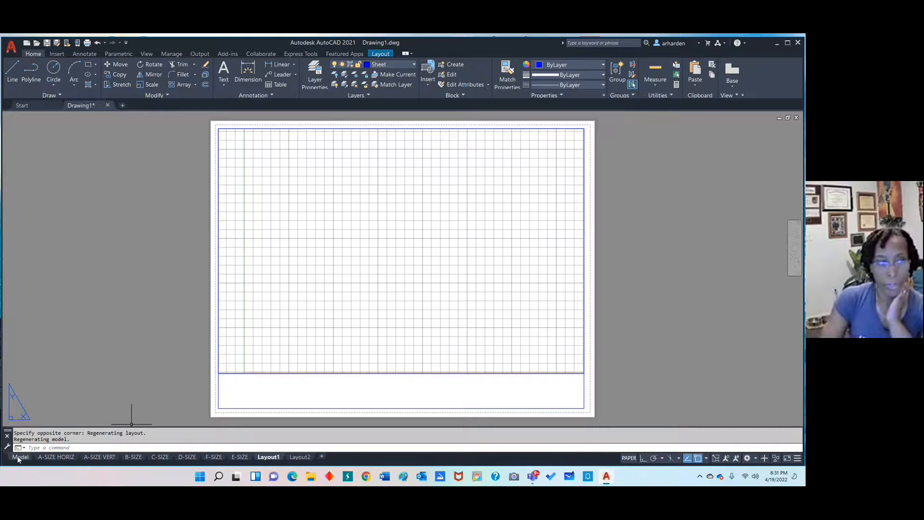
- Switch Drawing1 to model space and open the NEW LOGO drawing from the Start page
mouse_move(19, 459)
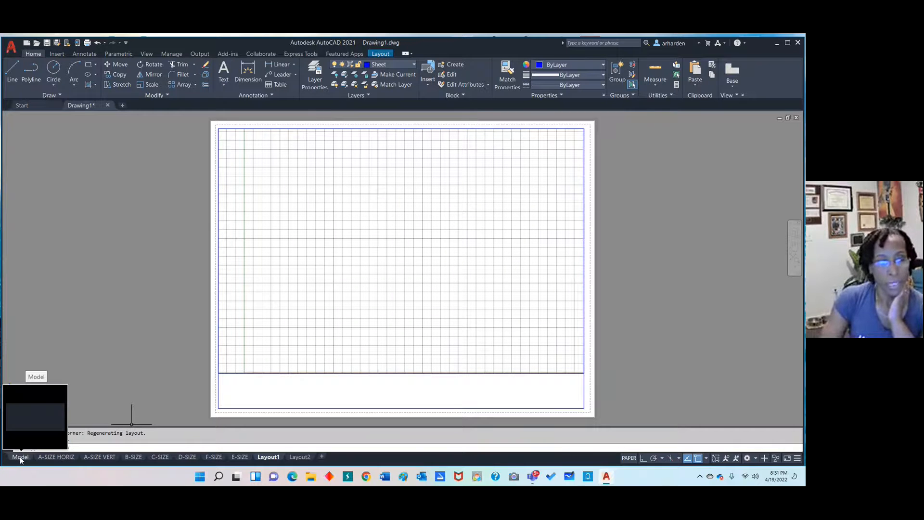
click(21, 456)
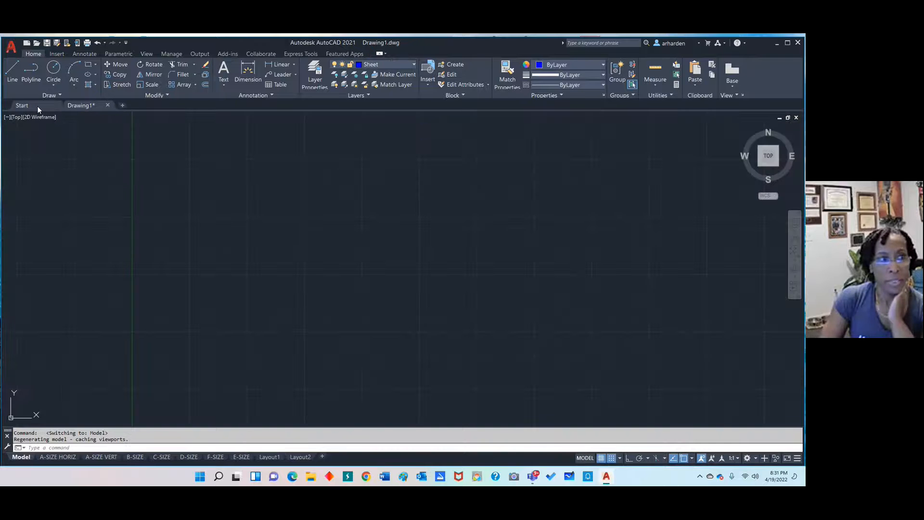
click(38, 107)
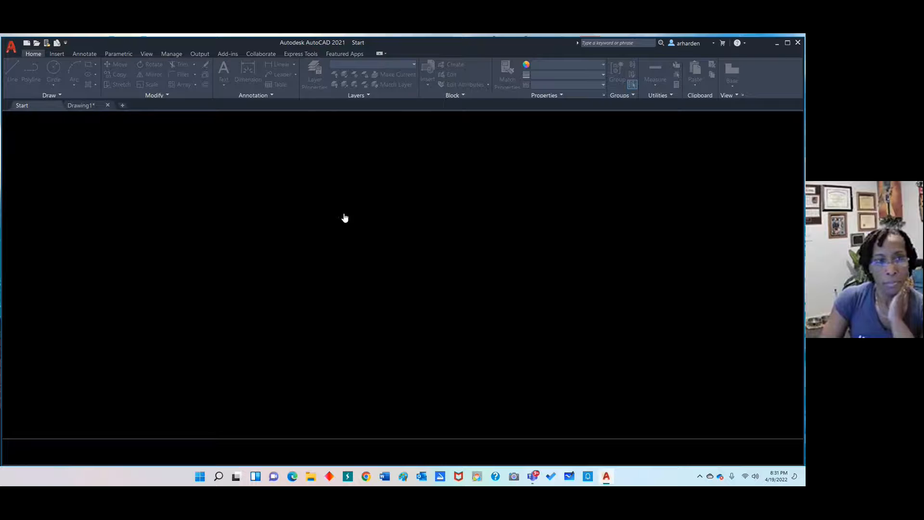
click(77, 105)
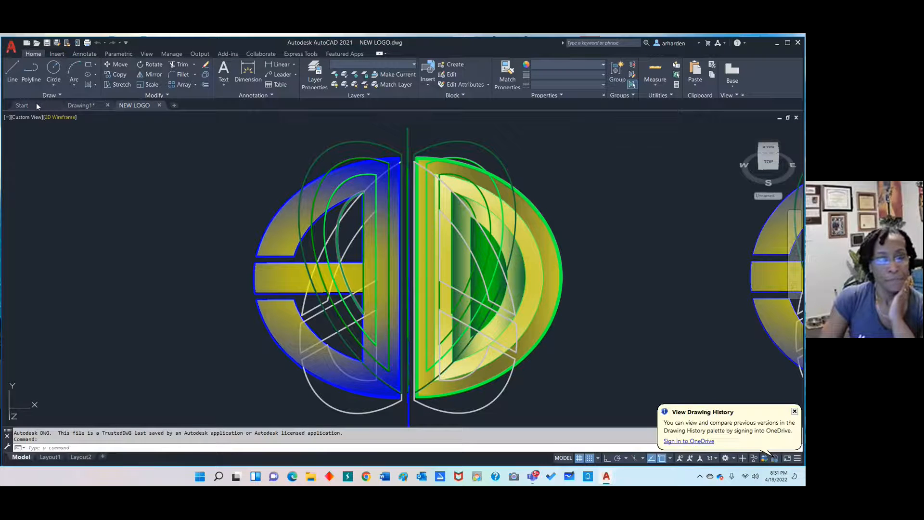
- Window-select the whole blue-and-green logo centred in the NEW LOGO drawing and copy it to the clipboard
click(210, 126)
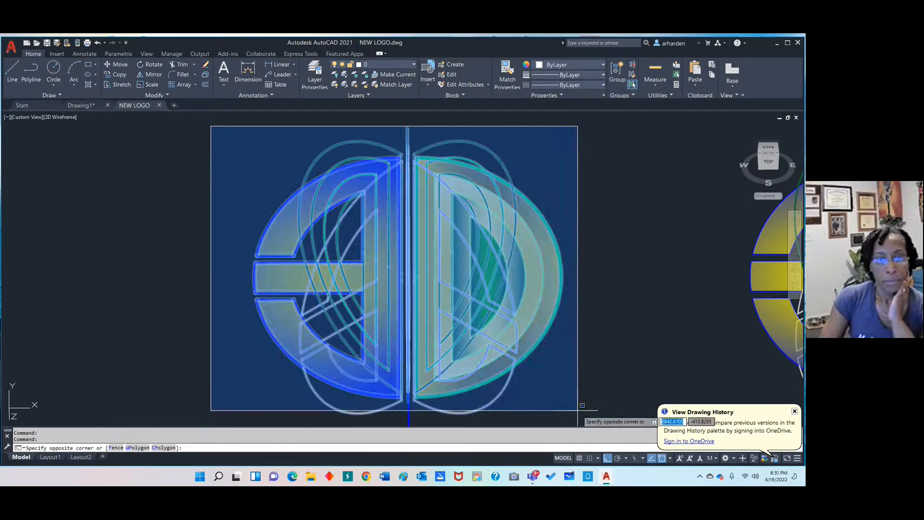
scroll(582, 405, down, 4)
click(584, 426)
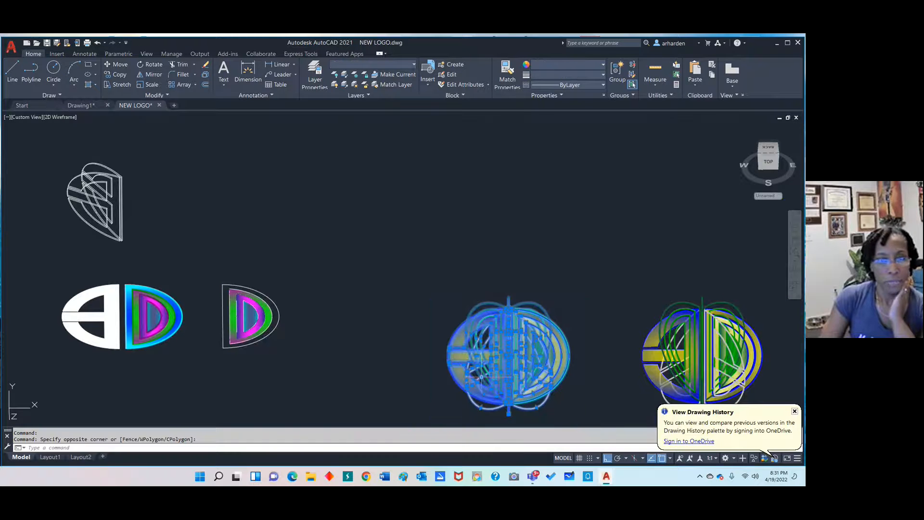
right_click(406, 280)
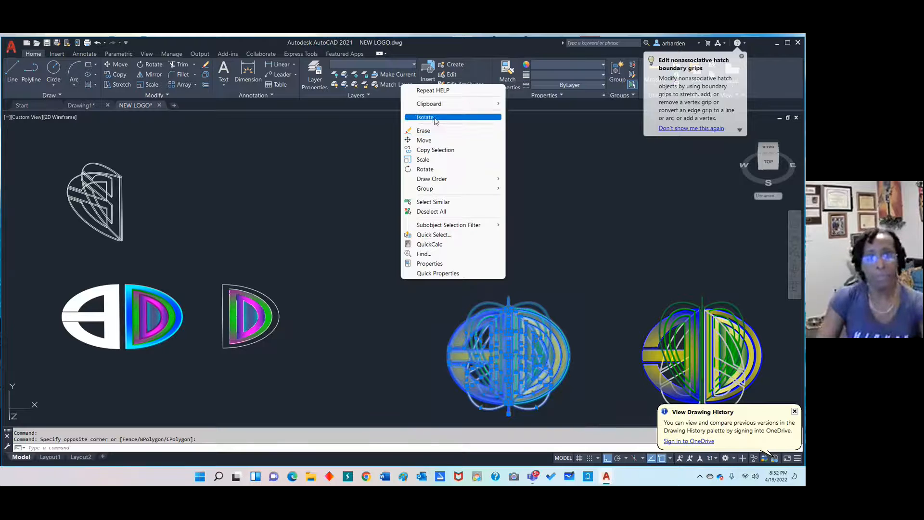
mouse_move(438, 104)
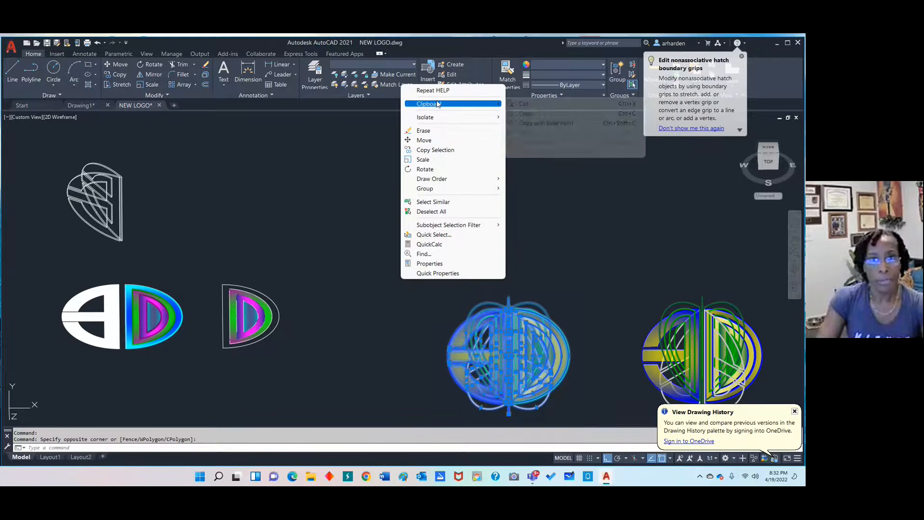
click(526, 114)
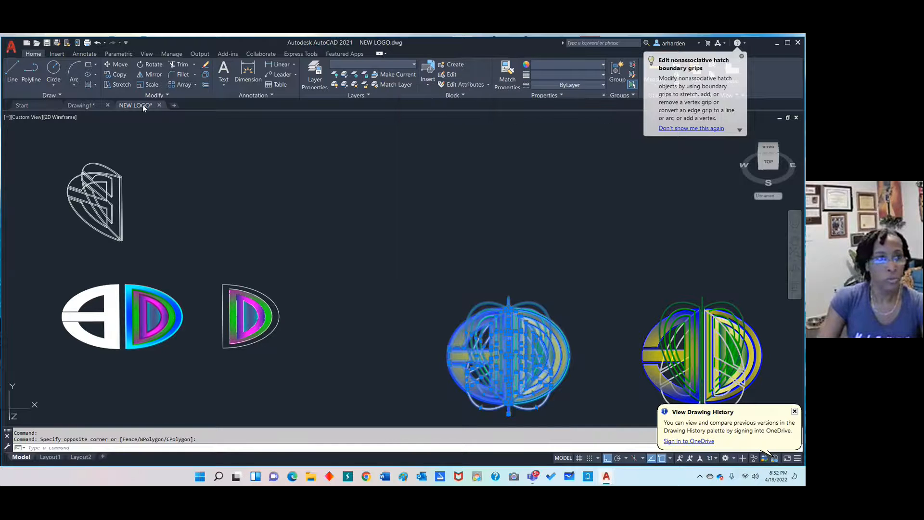
- Return to Drawing1 and paste the copied logo into its model space
click(81, 105)
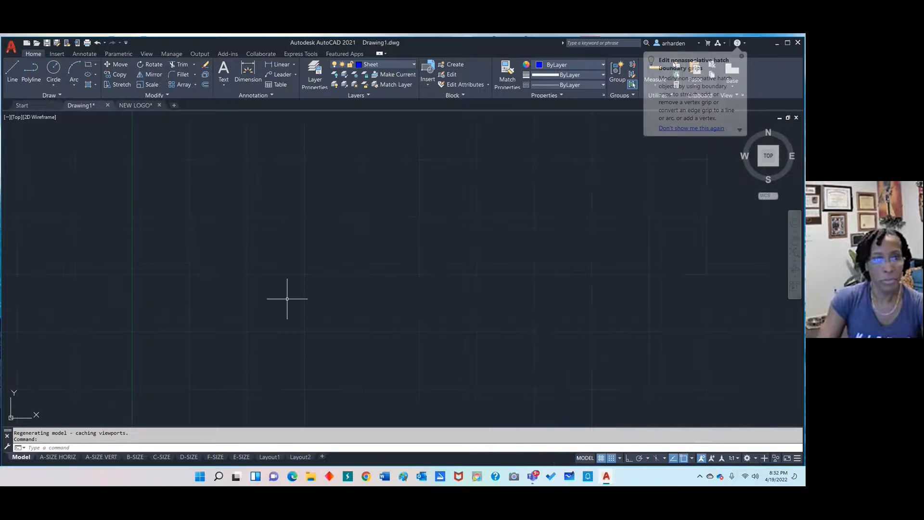
right_click(344, 223)
mouse_move(384, 259)
click(485, 279)
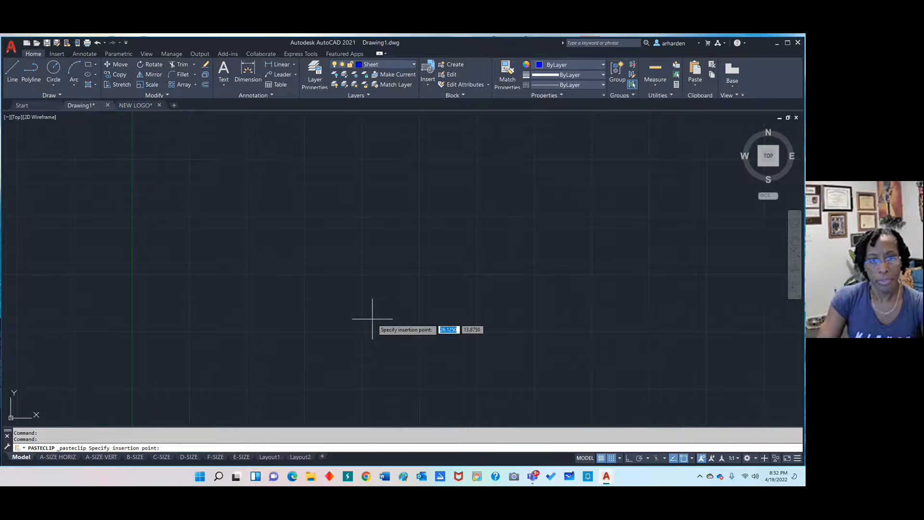
click(373, 319)
click(397, 283)
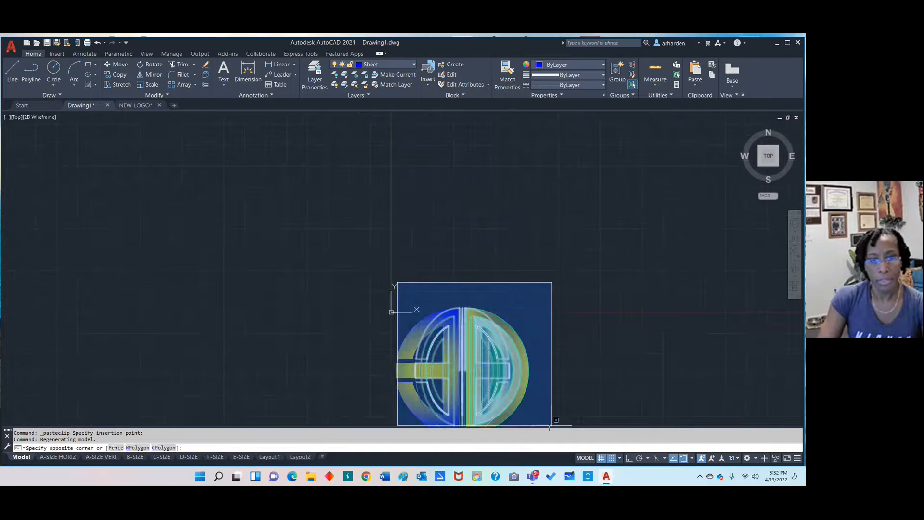
click(535, 426)
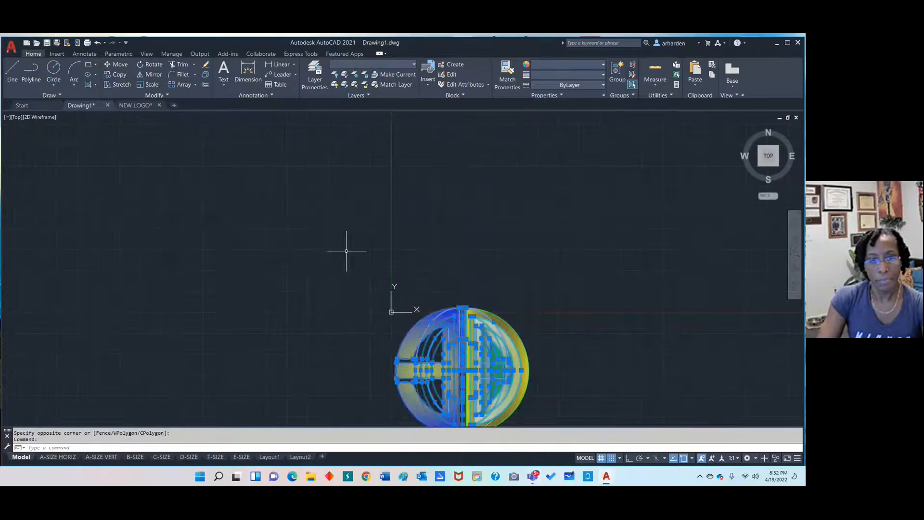
click(338, 230)
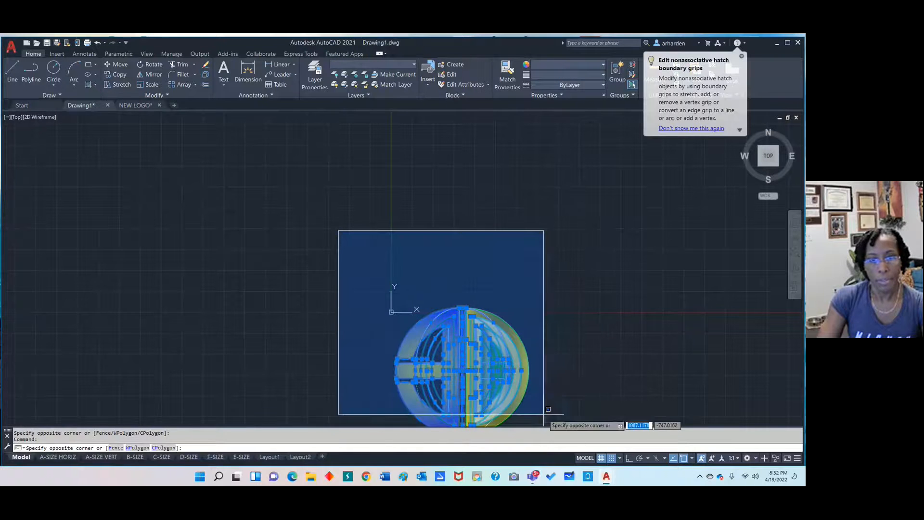
key(Escape)
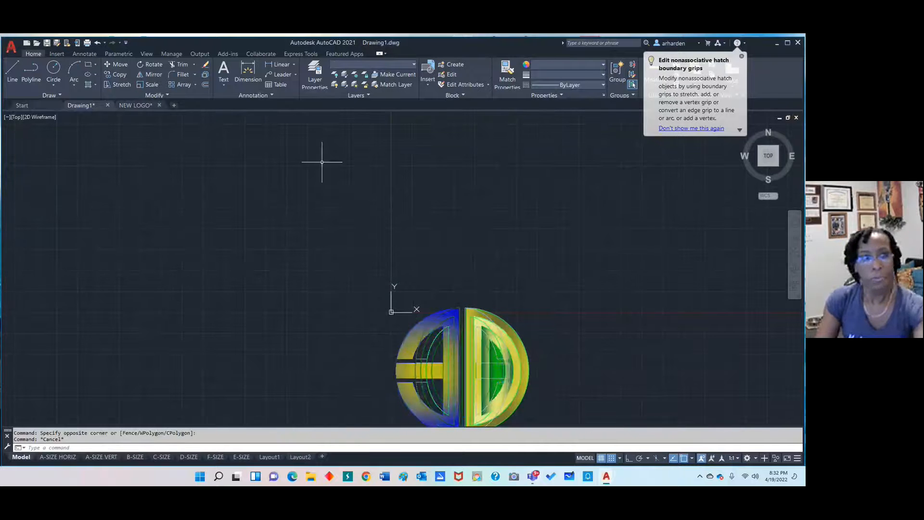
- Undo the logo paste and the switch to model space in Drawing1
click(98, 44)
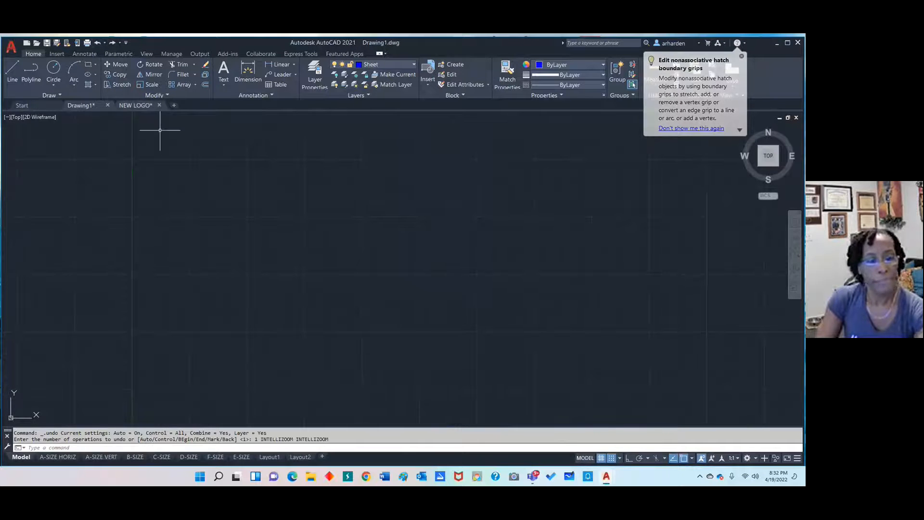
click(98, 42)
click(97, 43)
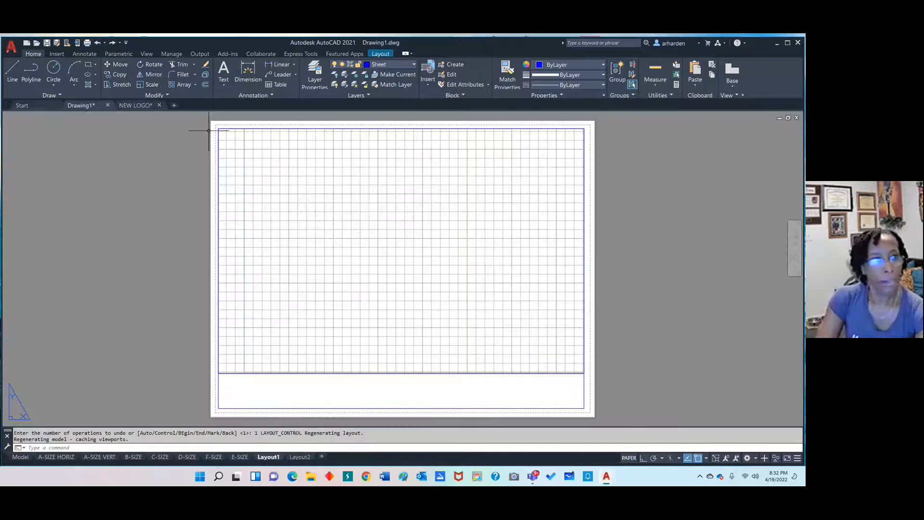
- Open the CHAPTER 7 LAB drawing from the recent documents on the Start page
click(43, 105)
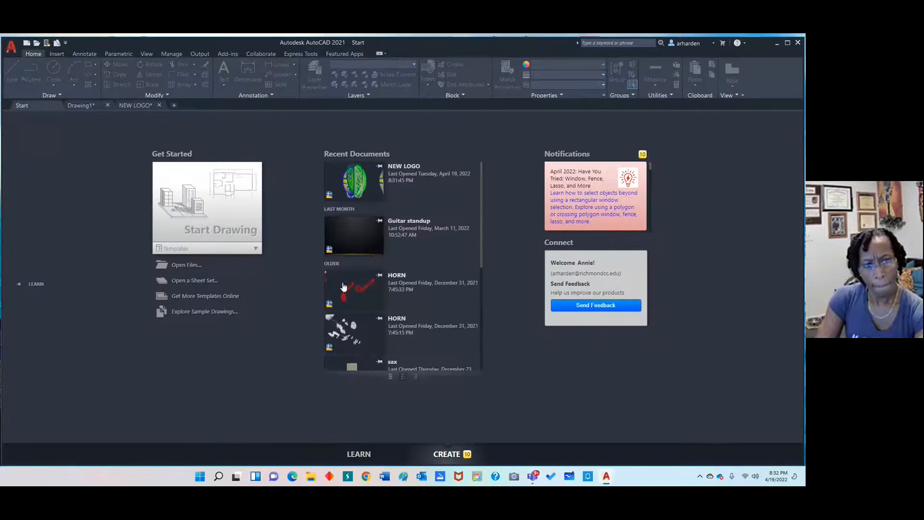
scroll(344, 288, down, 5)
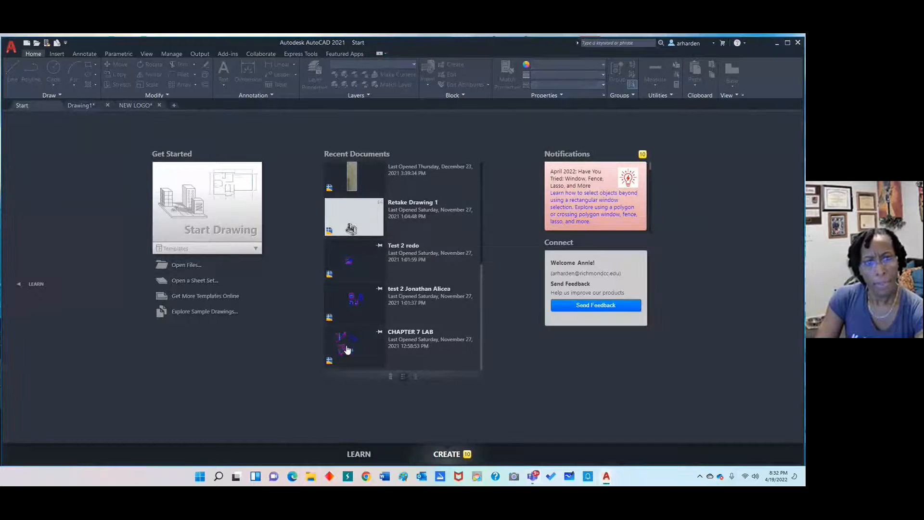
click(347, 350)
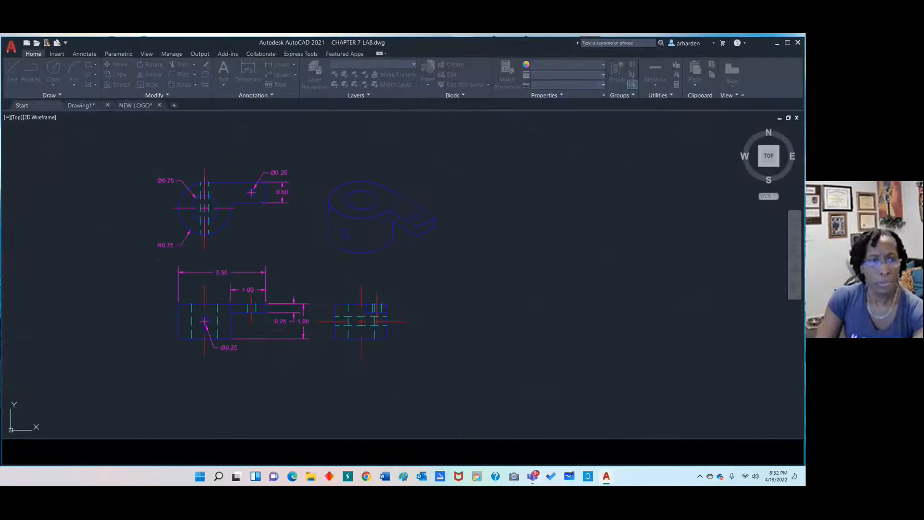
- Window-select all four views of the bracket with their dimensions in CHAPTER 7 LAB and copy them to the clipboard
click(115, 124)
click(458, 375)
right_click(514, 258)
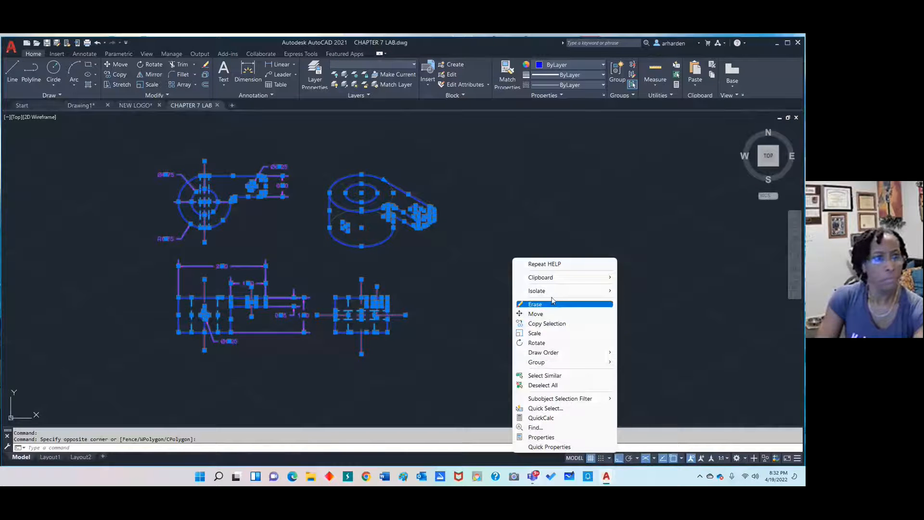
mouse_move(561, 351)
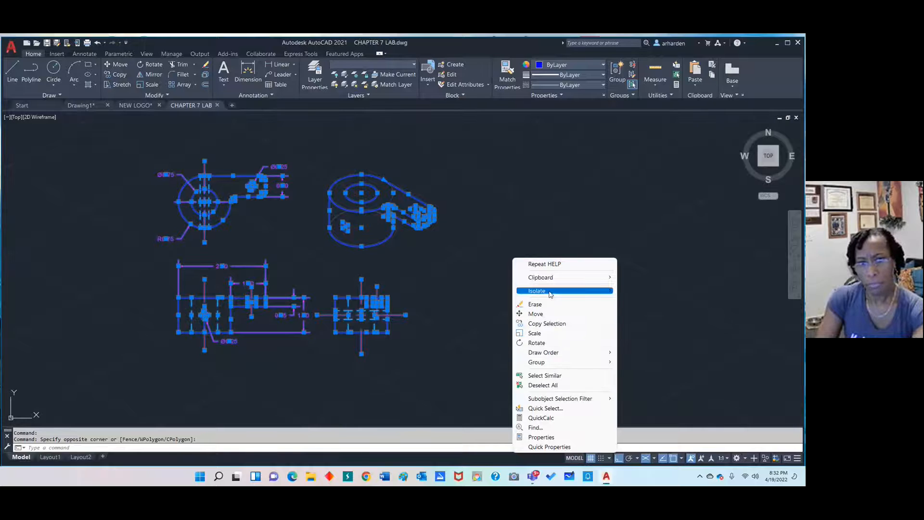
mouse_move(563, 278)
click(638, 287)
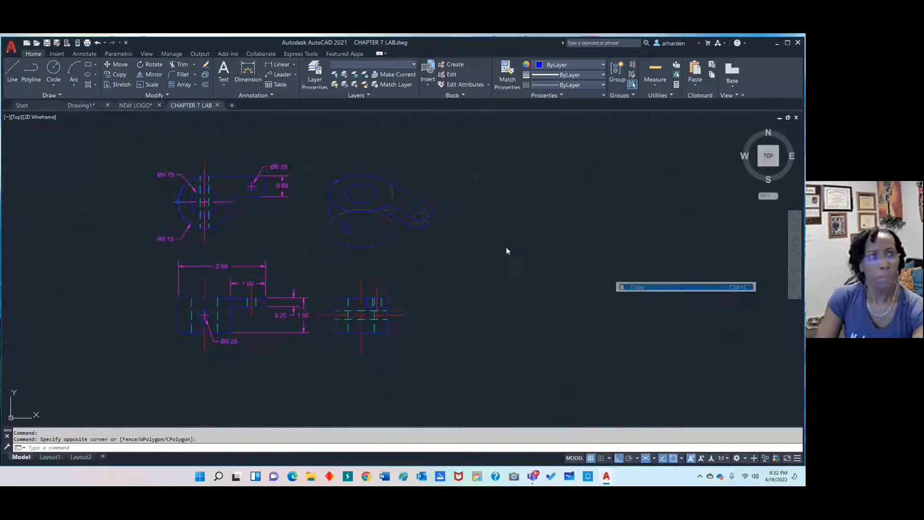
- Return to Drawing1's model space and paste the copied bracket views there
click(78, 105)
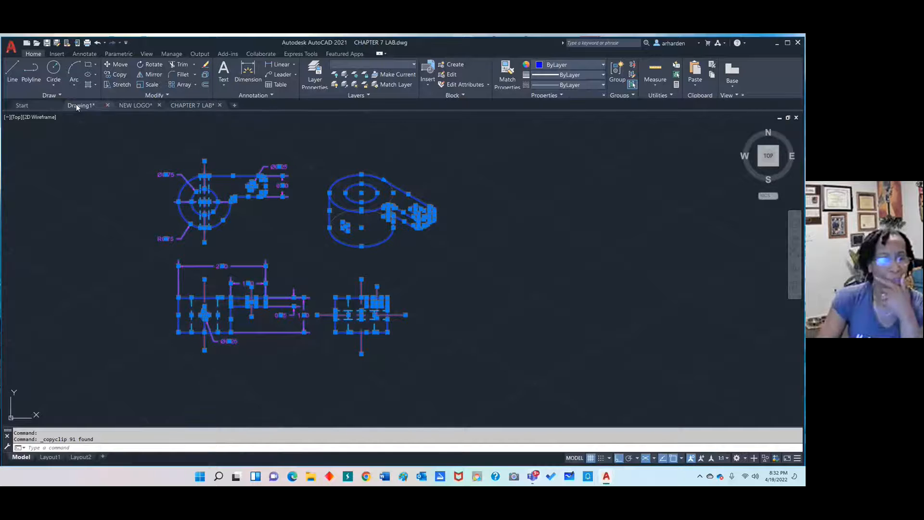
click(23, 456)
right_click(281, 205)
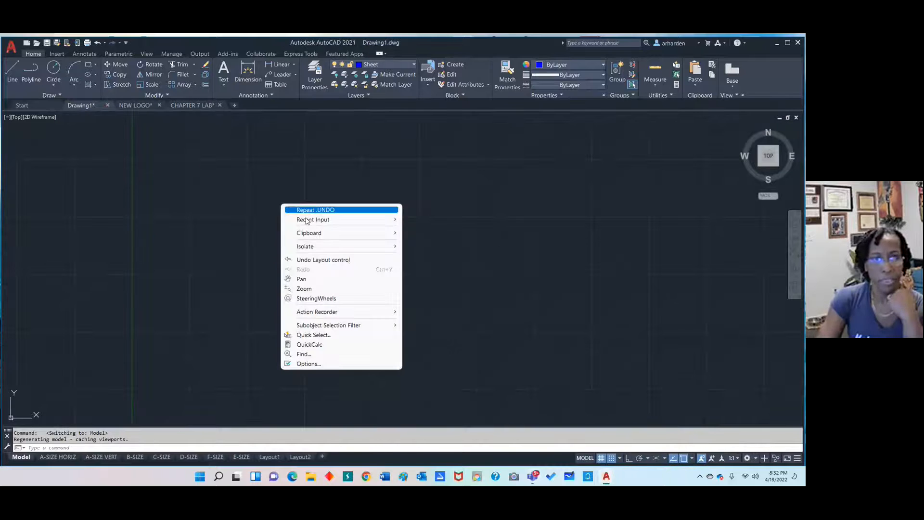
mouse_move(315, 233)
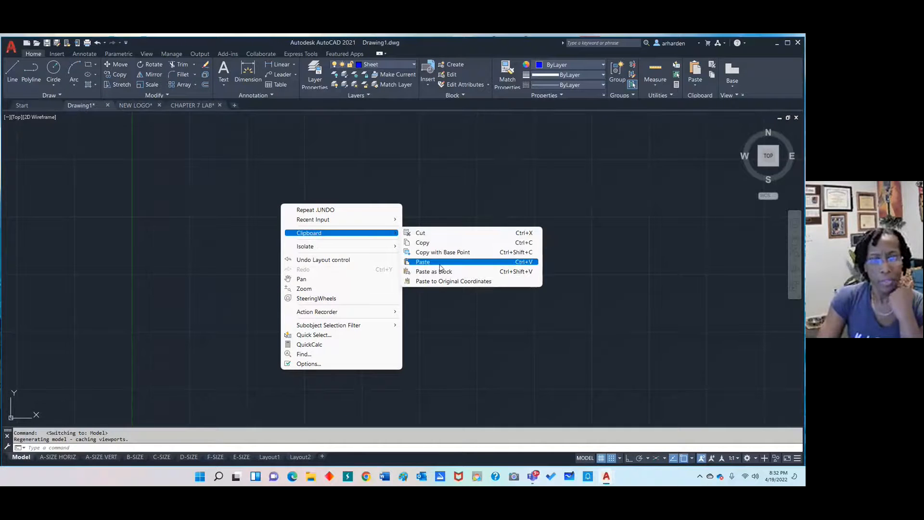
click(440, 265)
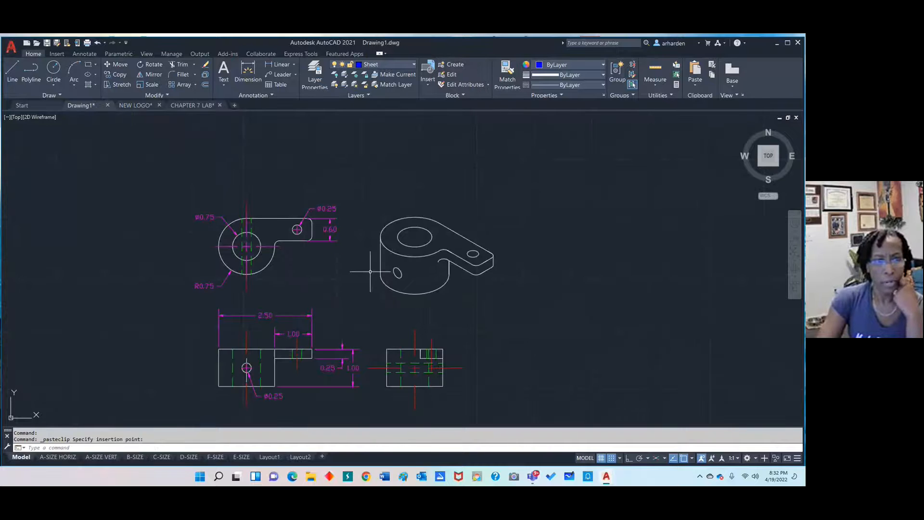
scroll(377, 266, down, 2)
scroll(372, 277, up, 2)
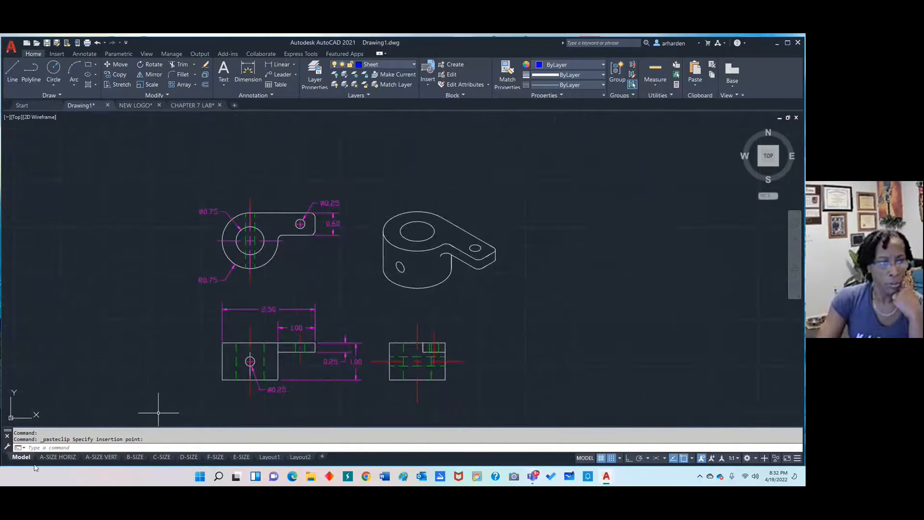
- Activate the viewport on Layout1 and pan its bracket views slightly up and to the left
click(272, 457)
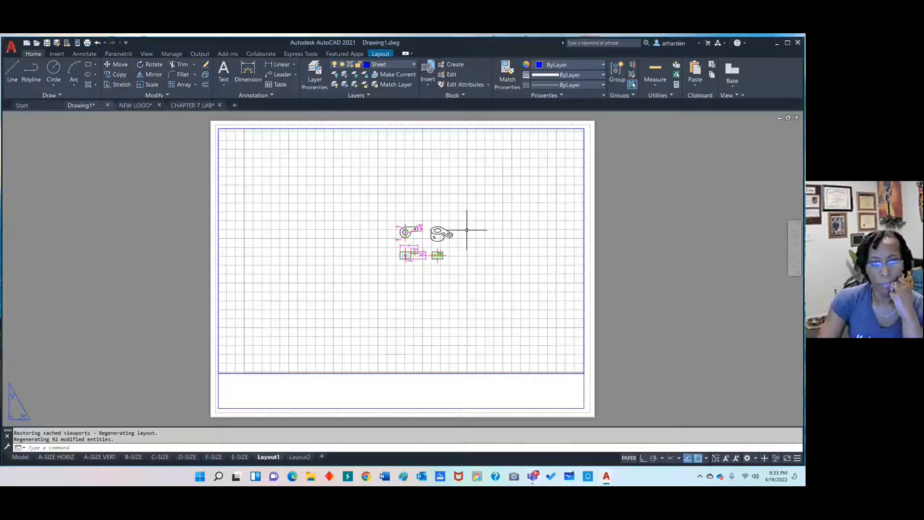
double_click(498, 257)
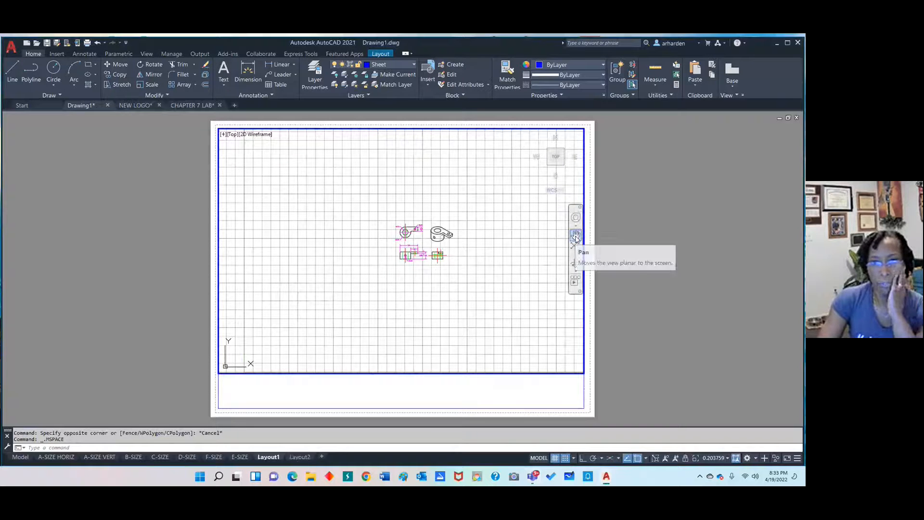
mouse_move(494, 255)
mouse_down()
mouse_move(443, 262)
mouse_move(487, 222)
mouse_move(489, 260)
mouse_move(515, 256)
mouse_move(488, 245)
mouse_up()
right_click(496, 236)
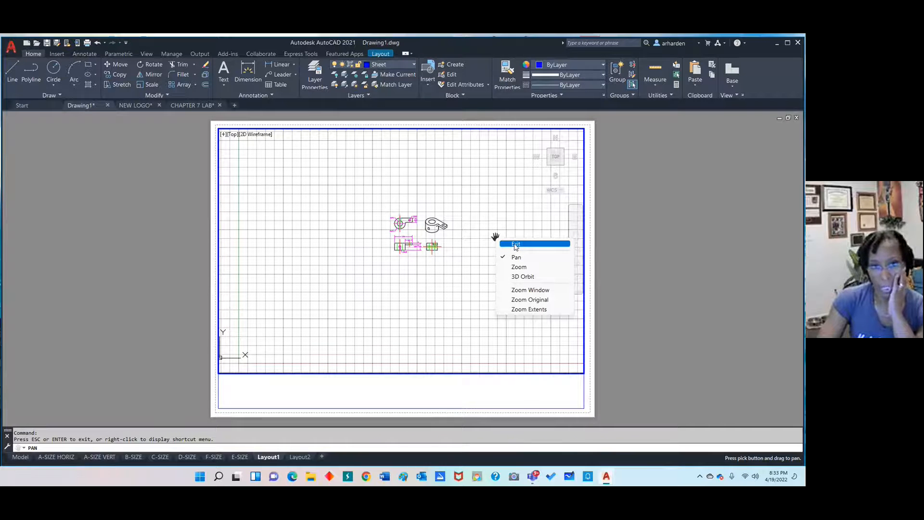
click(516, 247)
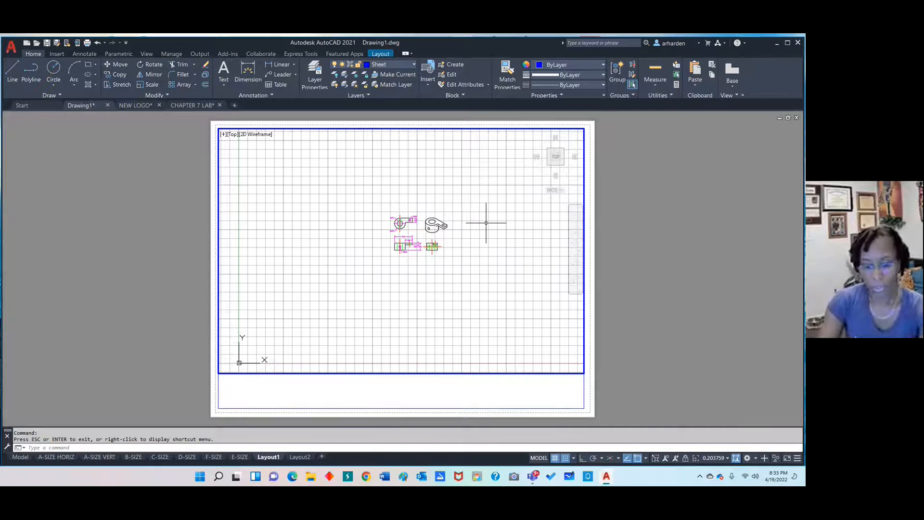
- Enlarge the bracket views inside the viewport with a ZOOM window drawn closely around all four views
text(z)
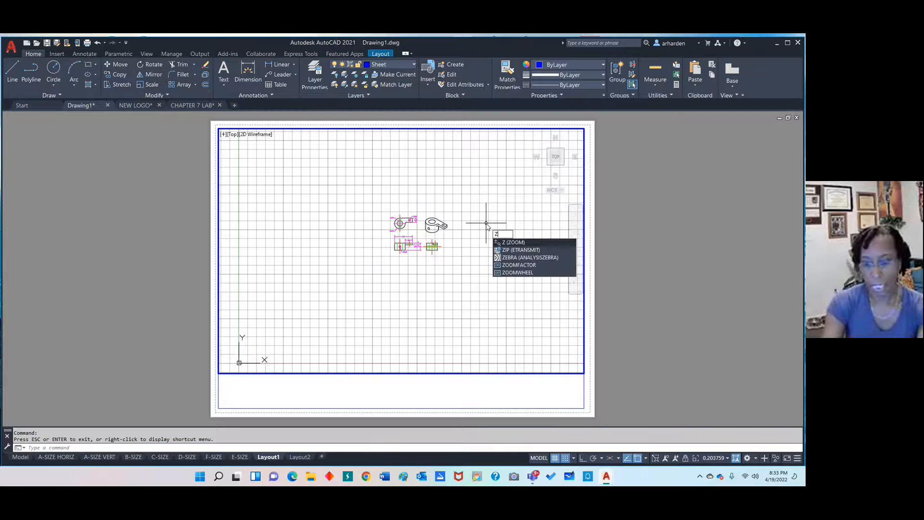
key(Return)
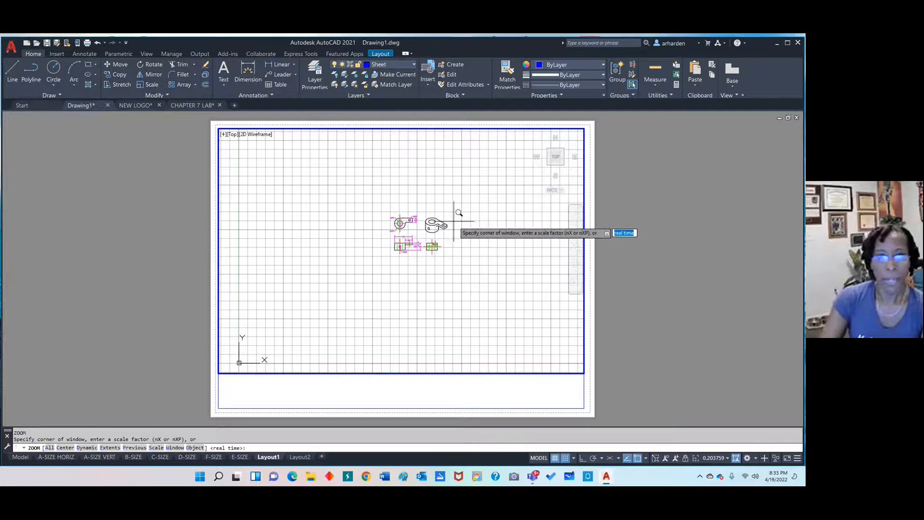
click(379, 207)
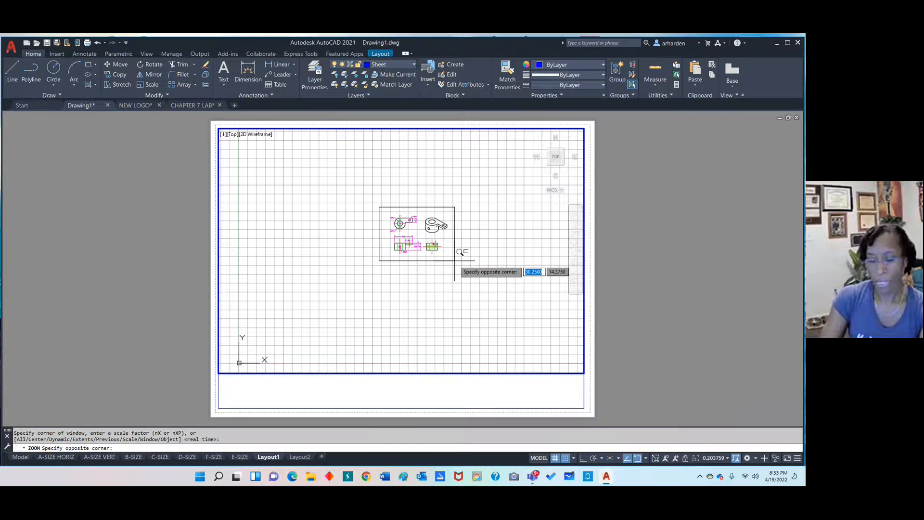
click(455, 261)
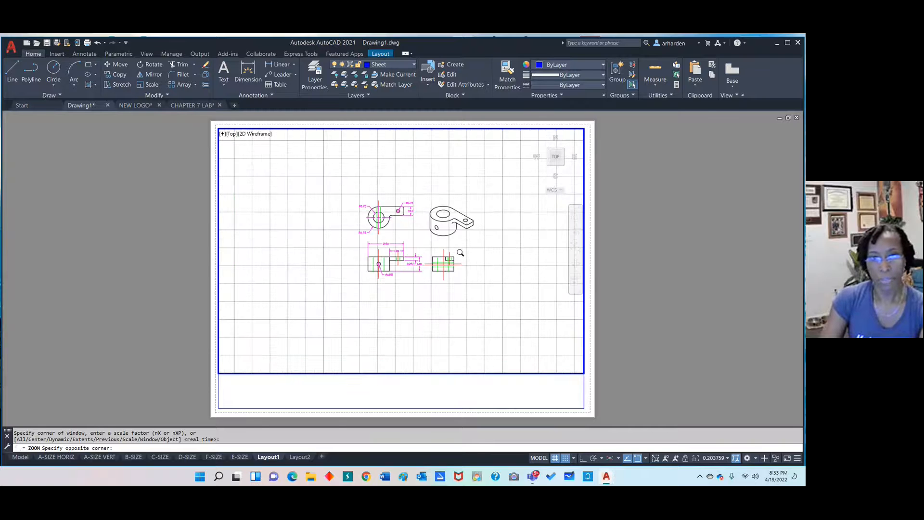
- Pan the enlarged bracket views slightly to the left within the viewport and return to paper space
click(576, 234)
drag(495, 253, 487, 254)
right_click(489, 251)
click(502, 257)
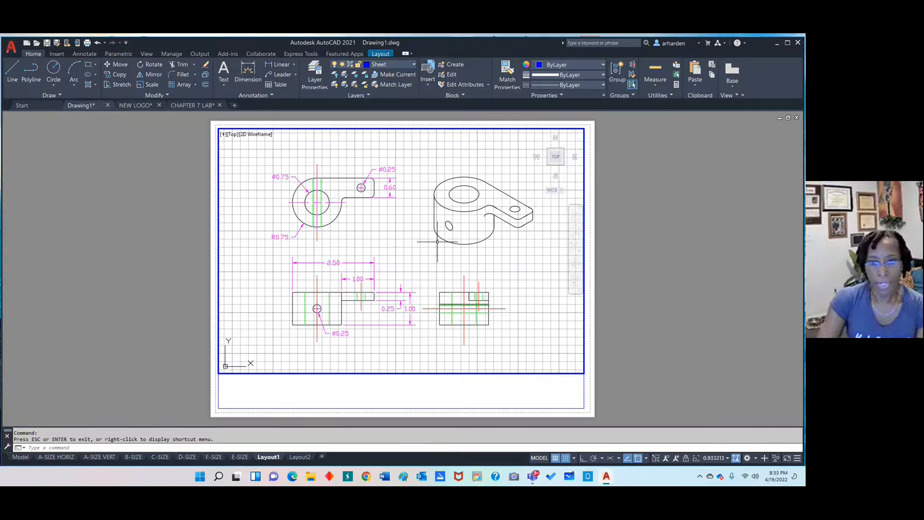
double_click(686, 216)
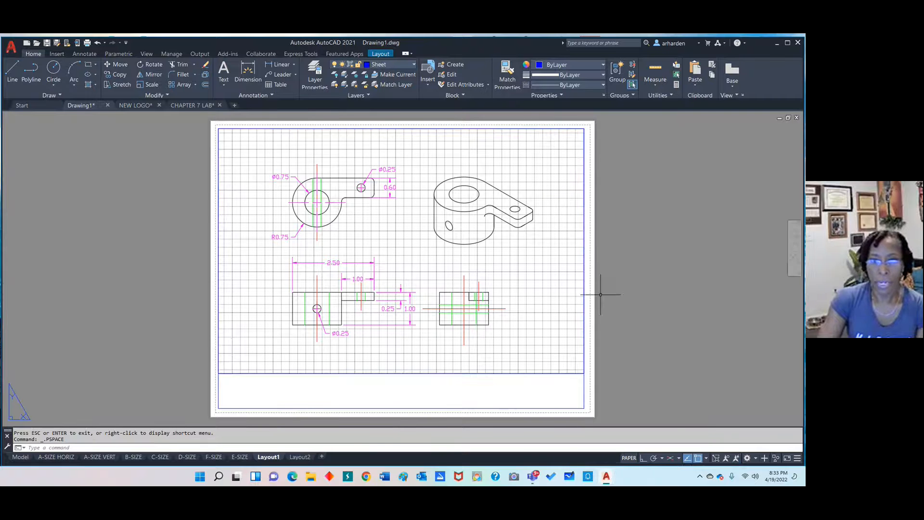
- Preview the single-sheet plot of Layout1 with the DWG To PDF.pc3 plotter, and close it without plotting
scroll(503, 301, down, 4)
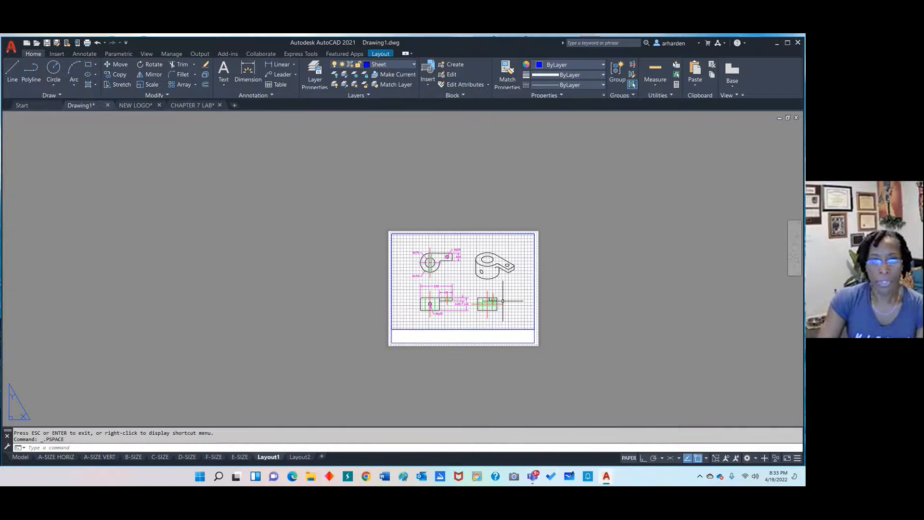
scroll(503, 301, up, 2)
scroll(503, 300, up, 2)
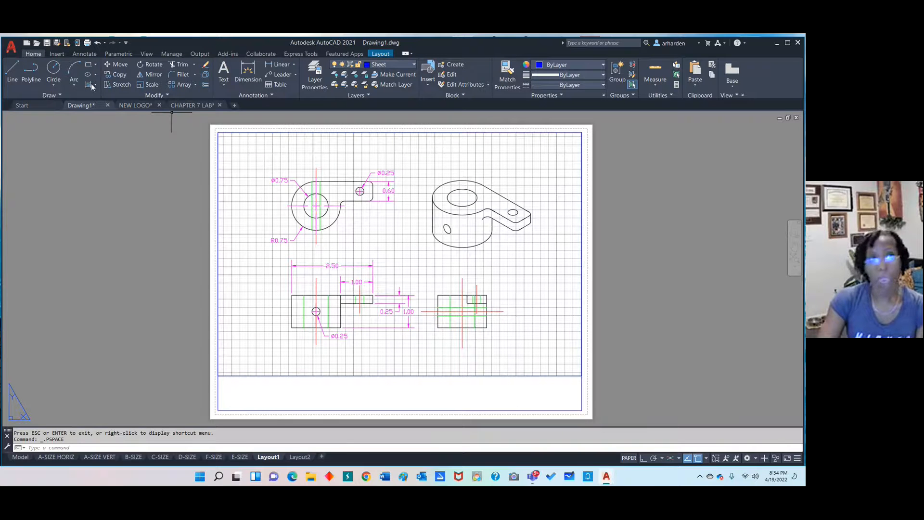
click(11, 48)
click(40, 229)
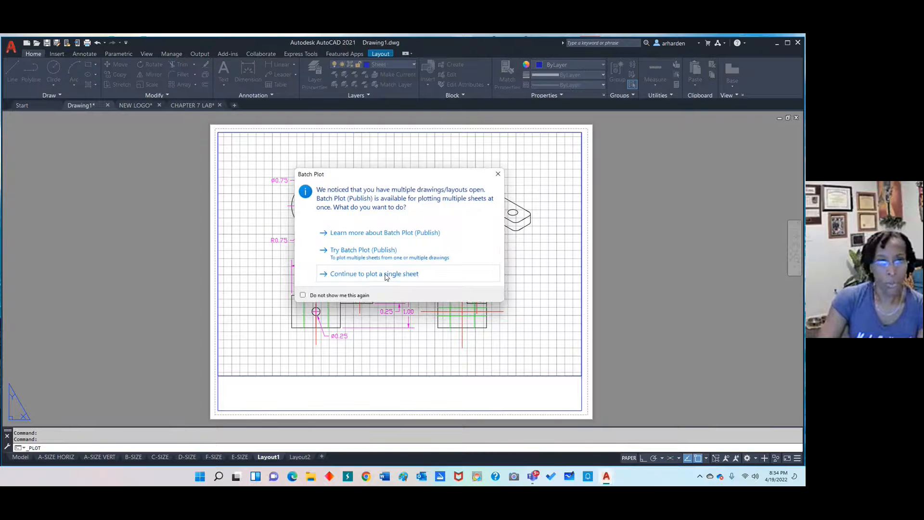
click(385, 273)
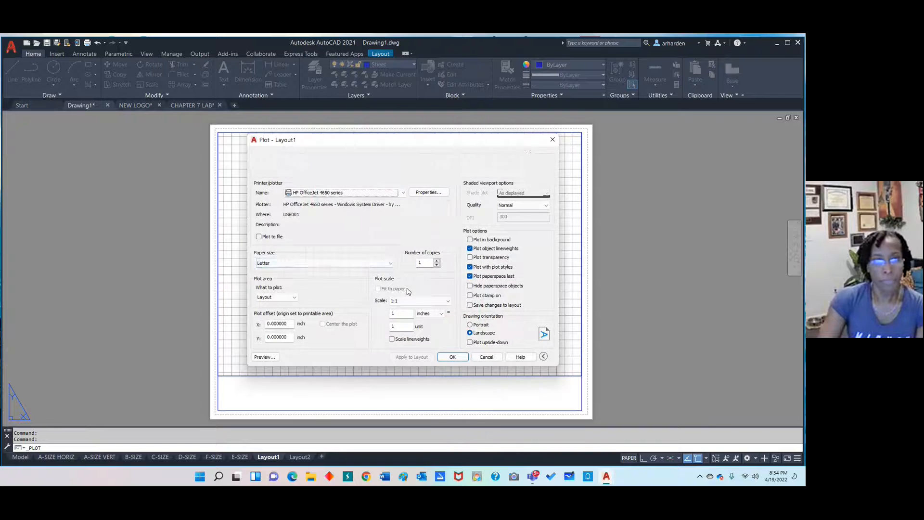
click(398, 193)
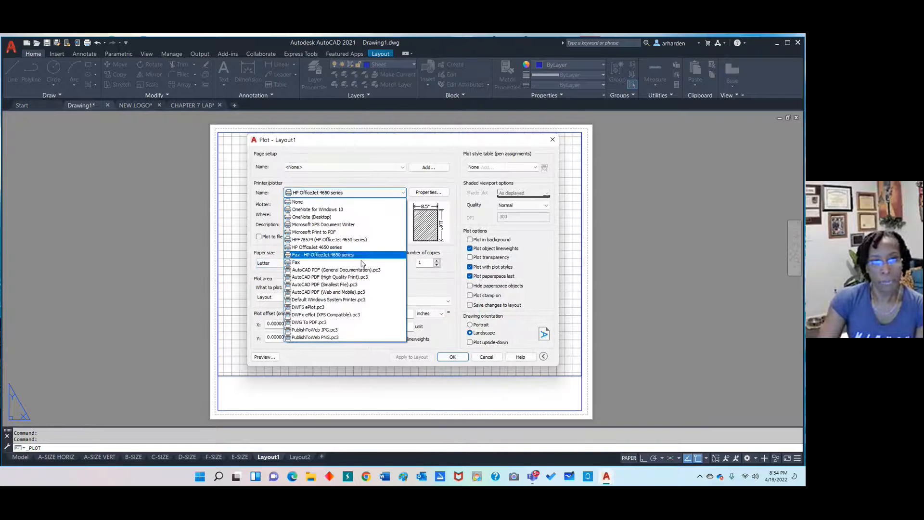
click(359, 323)
click(277, 356)
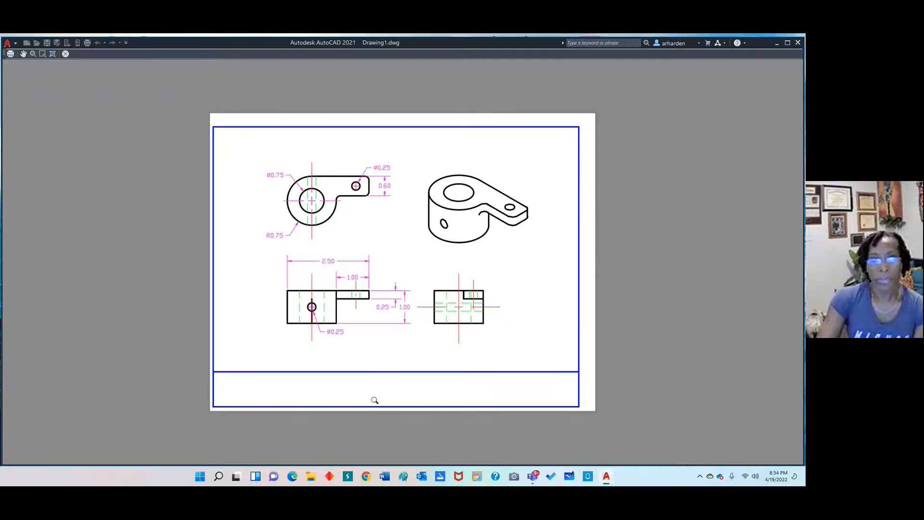
click(65, 54)
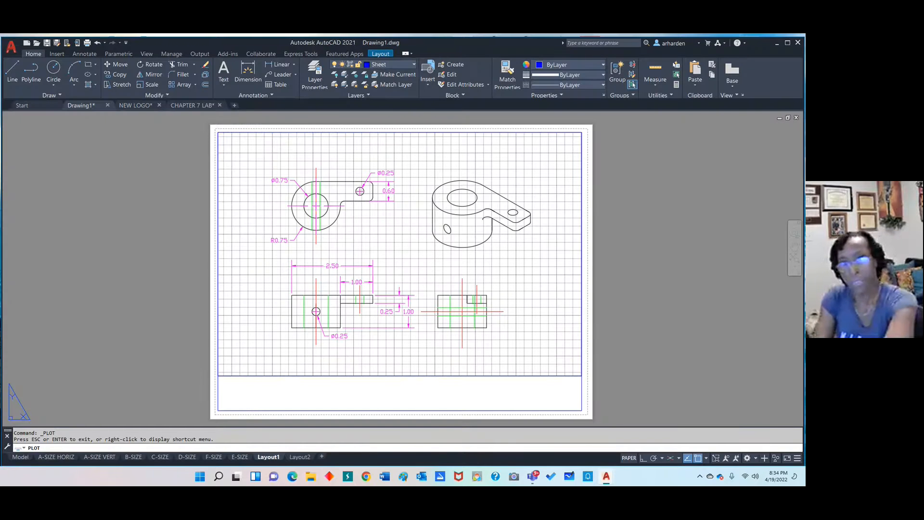
click(551, 140)
- Erase the viewport, border and title block line from Layout1, leaving the sheet empty
click(540, 133)
key(Delete)
click(214, 128)
click(587, 413)
key(Delete)
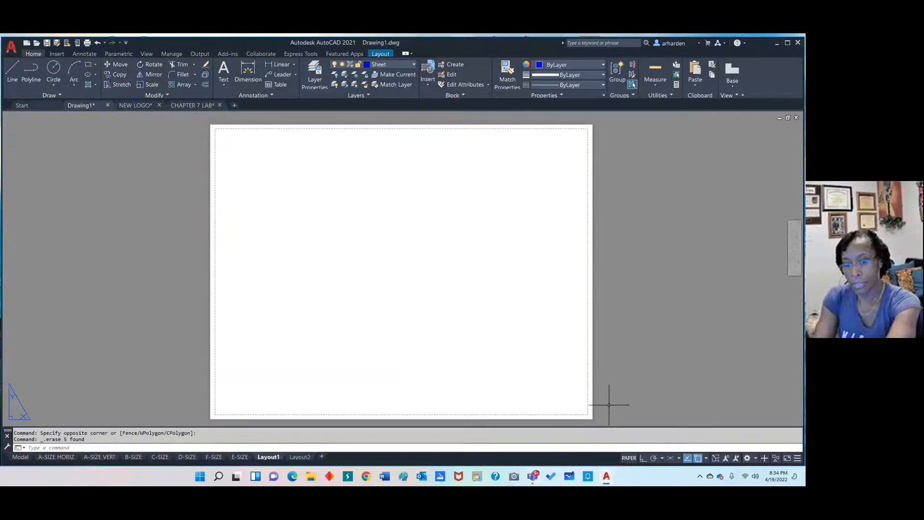
- Draw a rectangular border about 10.5 by 8 just inside Layout1's printable margin and explode it into separate lines
click(88, 66)
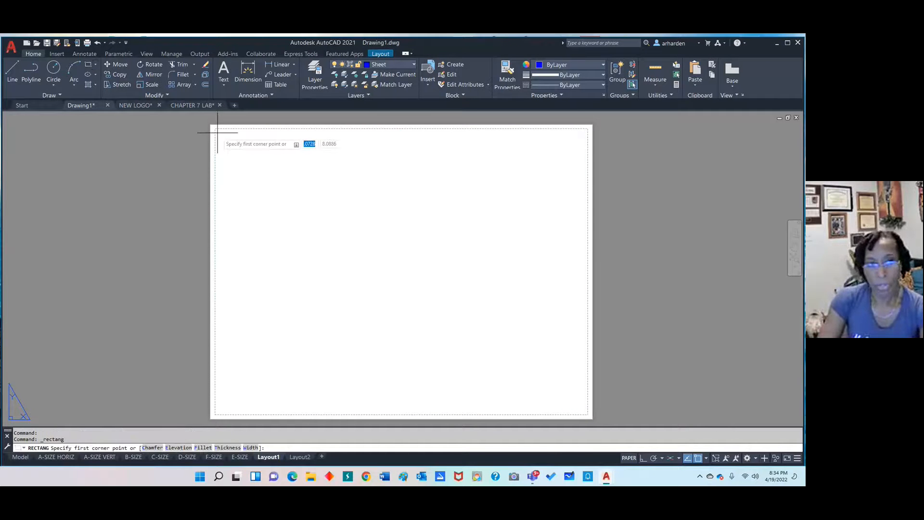
click(218, 132)
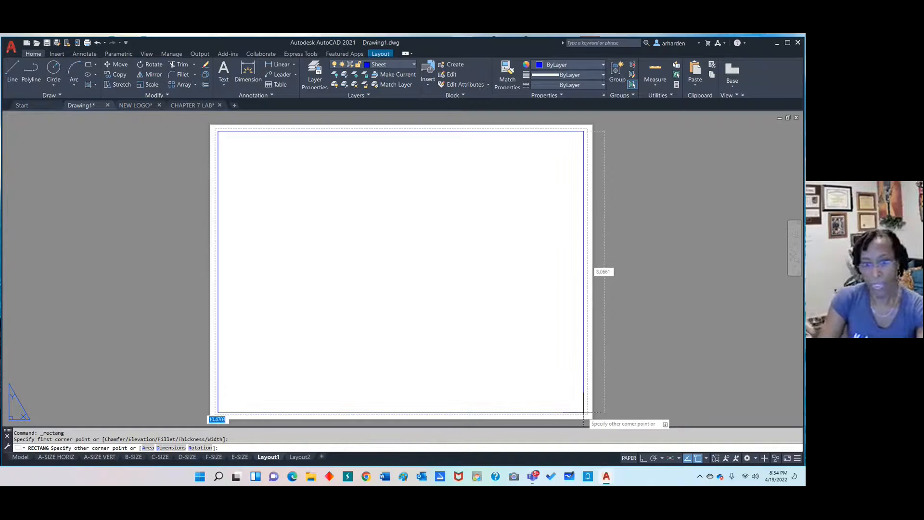
click(583, 411)
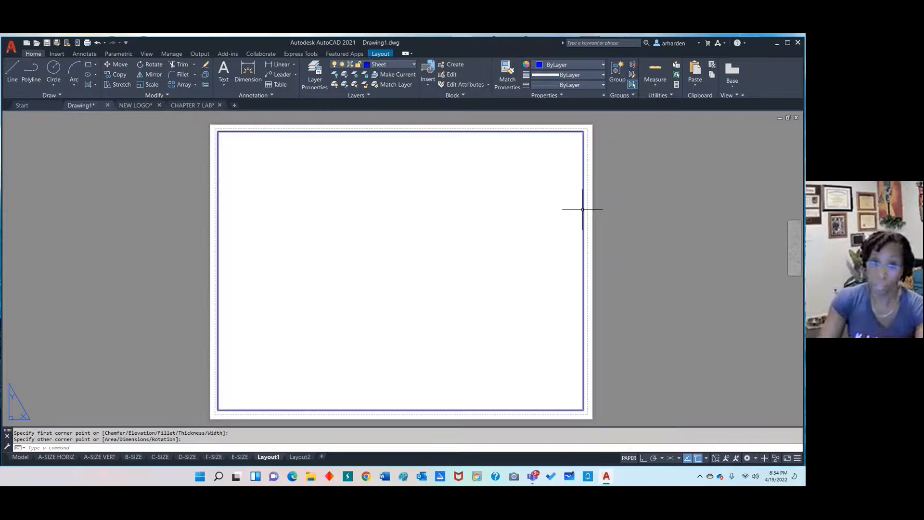
click(204, 76)
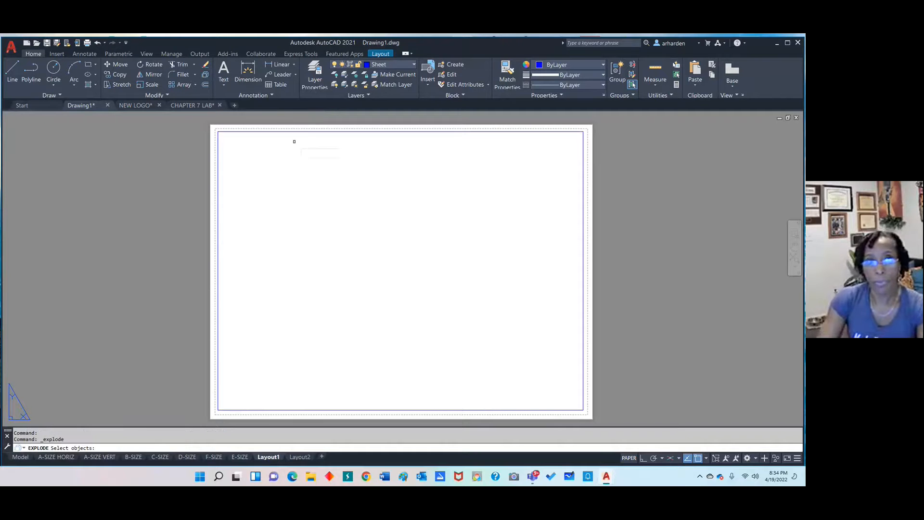
click(318, 132)
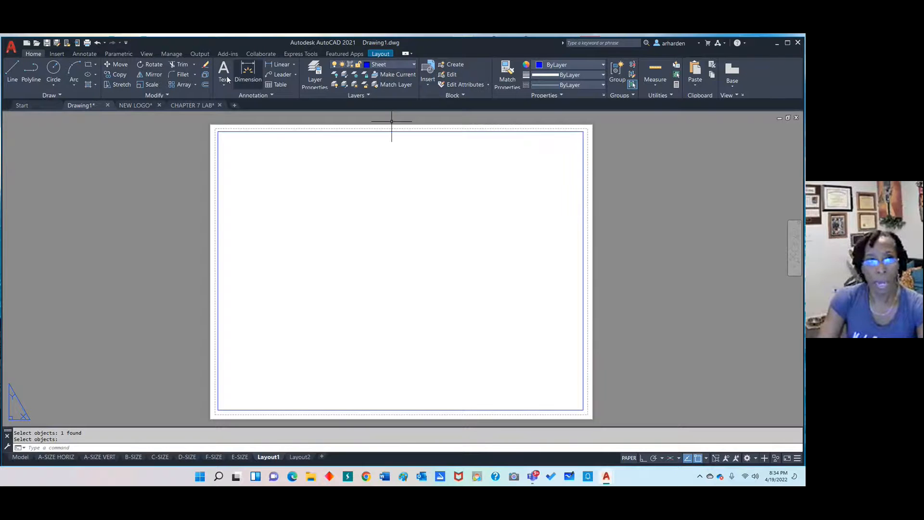
- Offset the bottom border line upward by 1 to form the title block line
click(206, 85)
text(1)
key(Return)
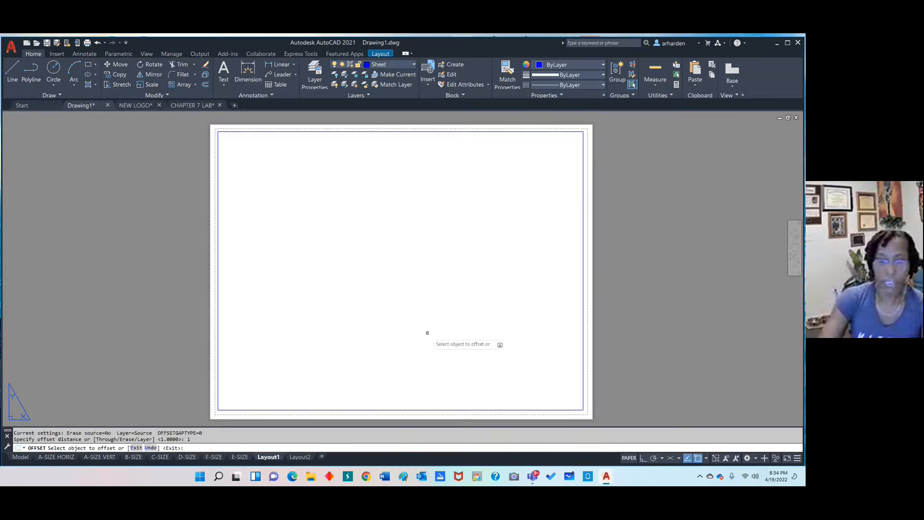
click(497, 410)
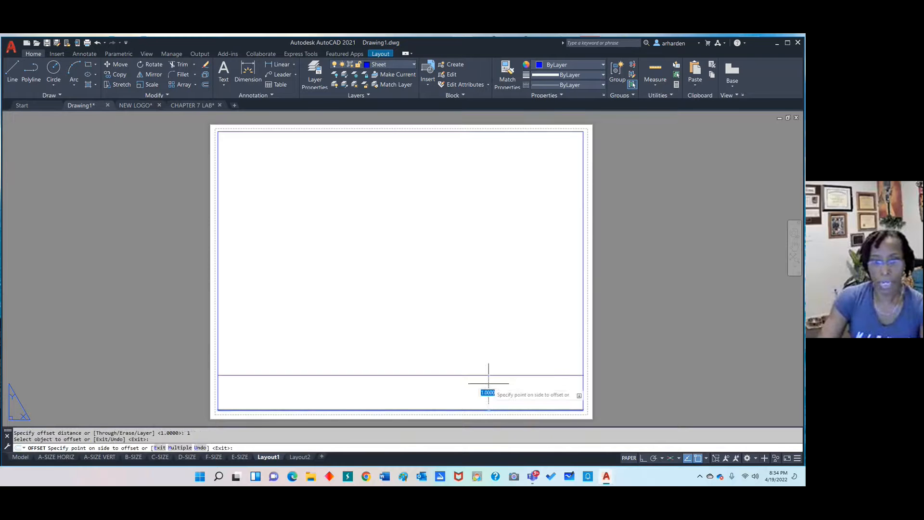
click(489, 383)
key(Return)
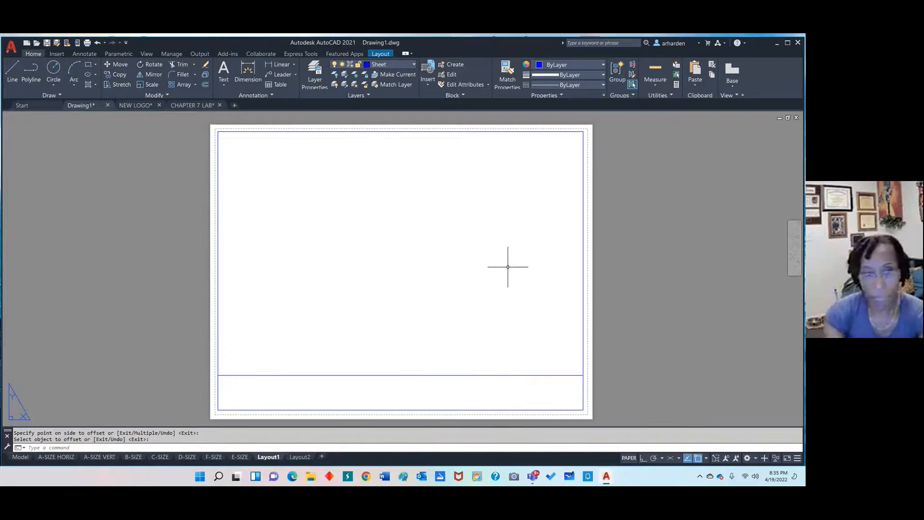
- Create a Single viewport with VIEWPORTS, spanning from the border's upper-left corner to the right end of the title block line
text(viewport)
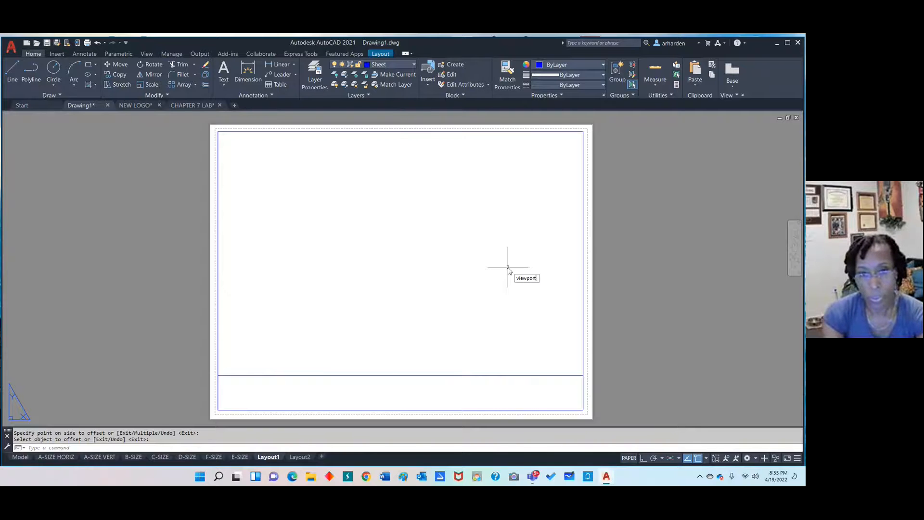
text(s)
key(Return)
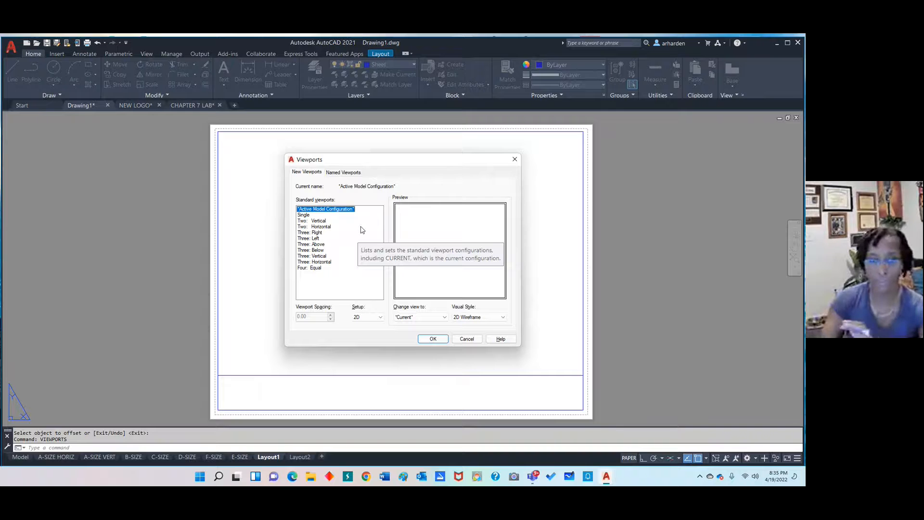
click(304, 215)
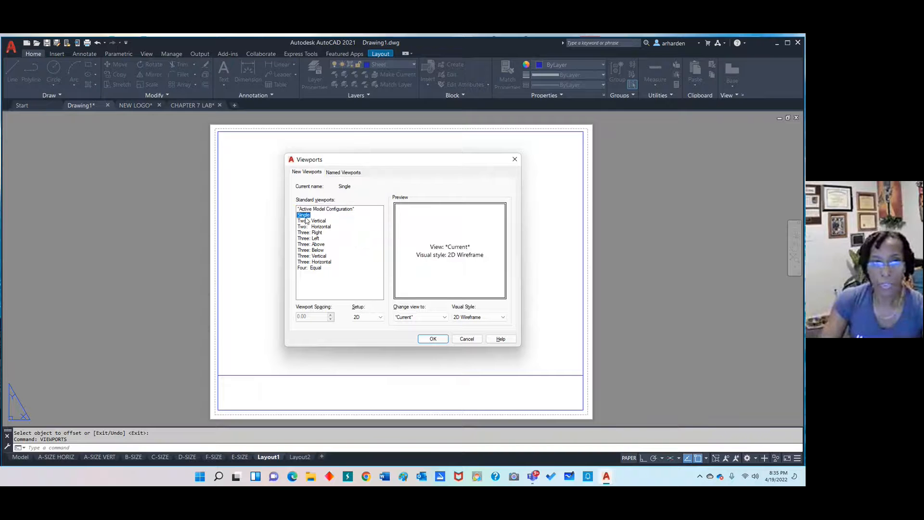
click(433, 339)
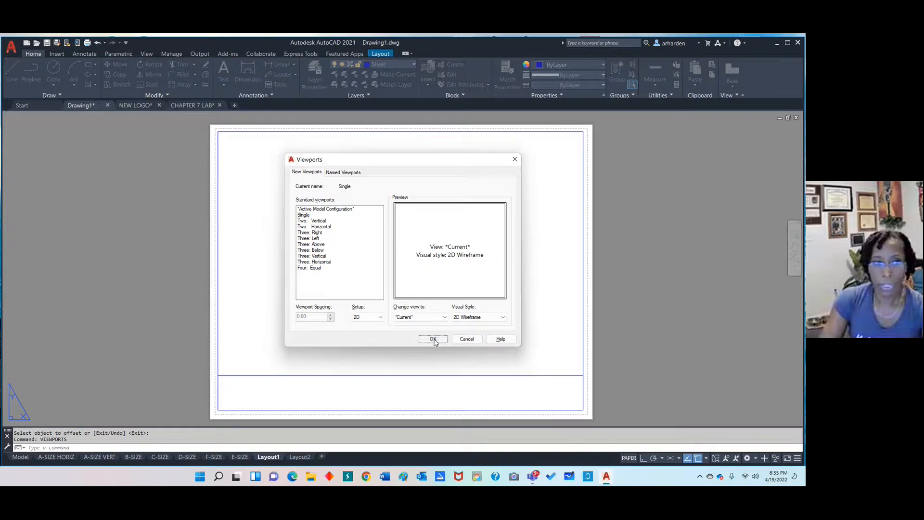
click(218, 131)
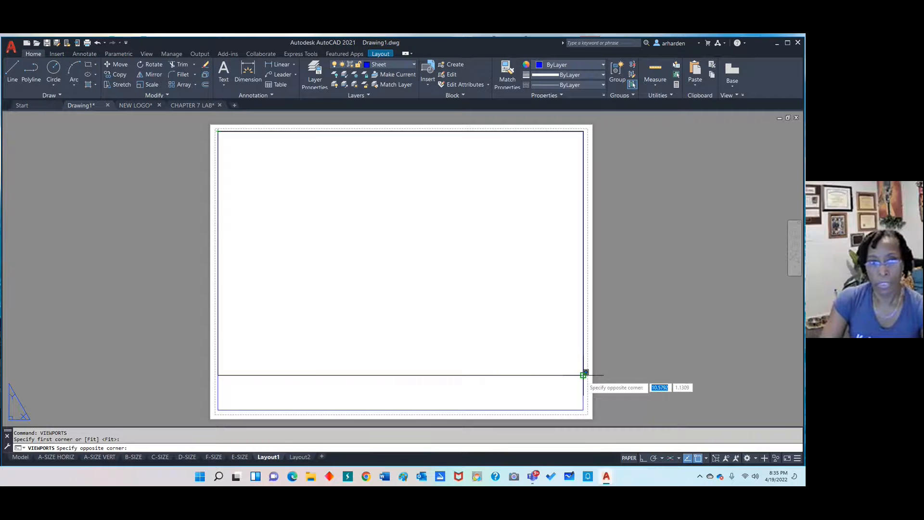
click(584, 373)
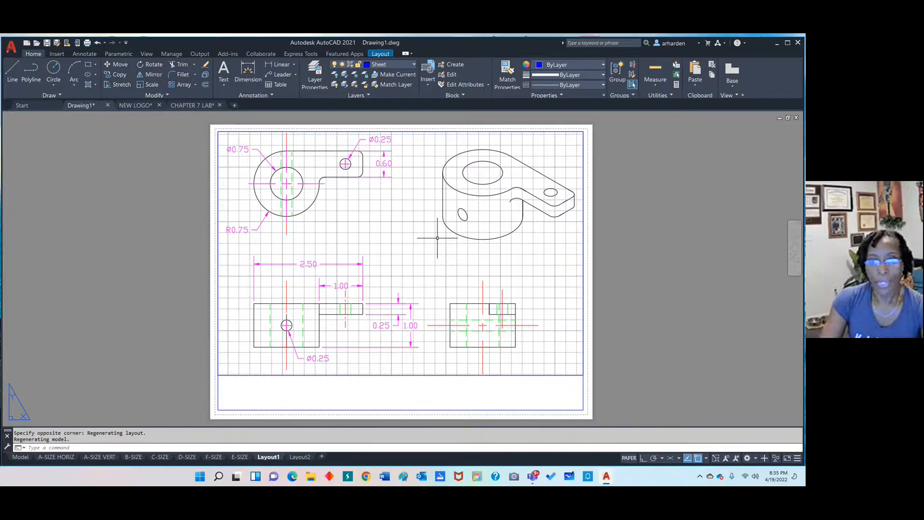
- Activate the new viewport's model space and zoom out so the bracket views appear small inside it
scroll(437, 238, up, 5)
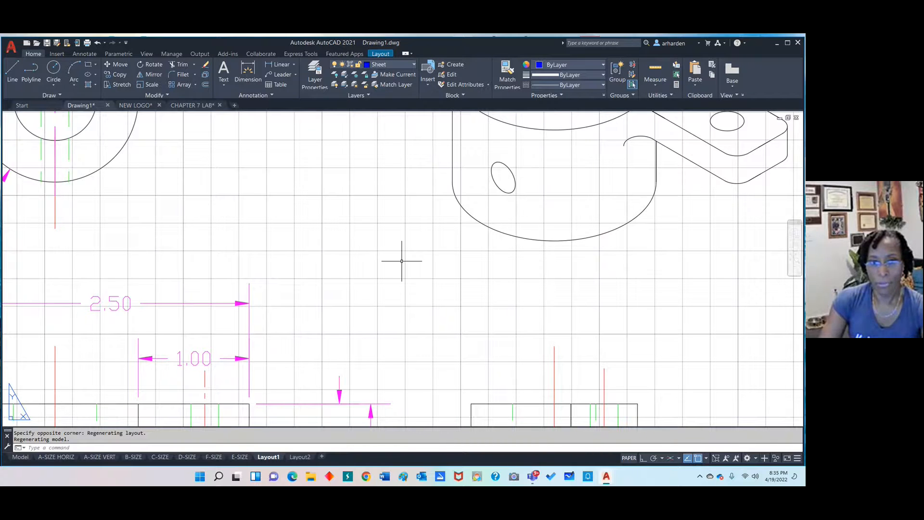
scroll(402, 261, down, 5)
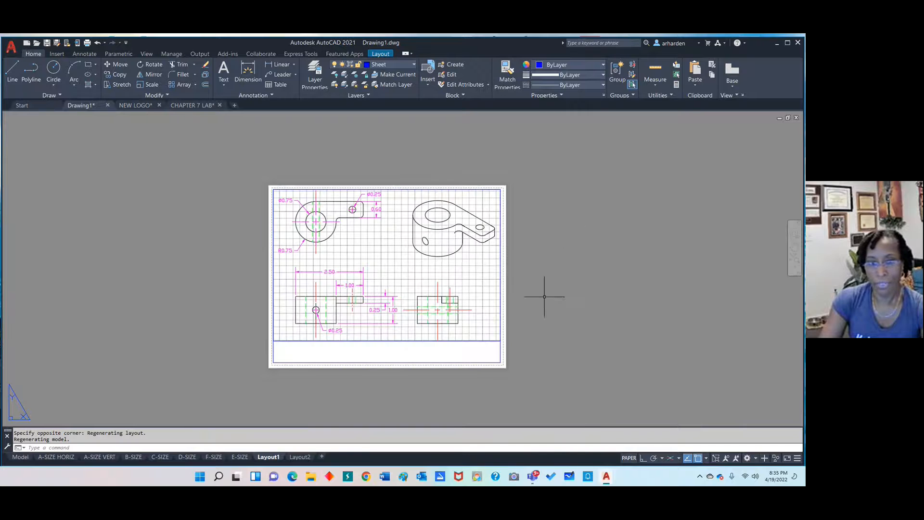
scroll(359, 300, up, 2)
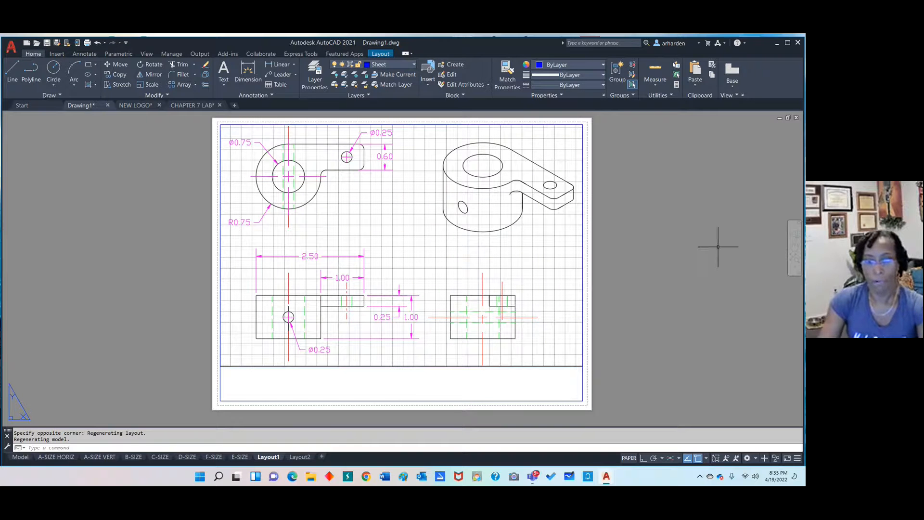
double_click(394, 235)
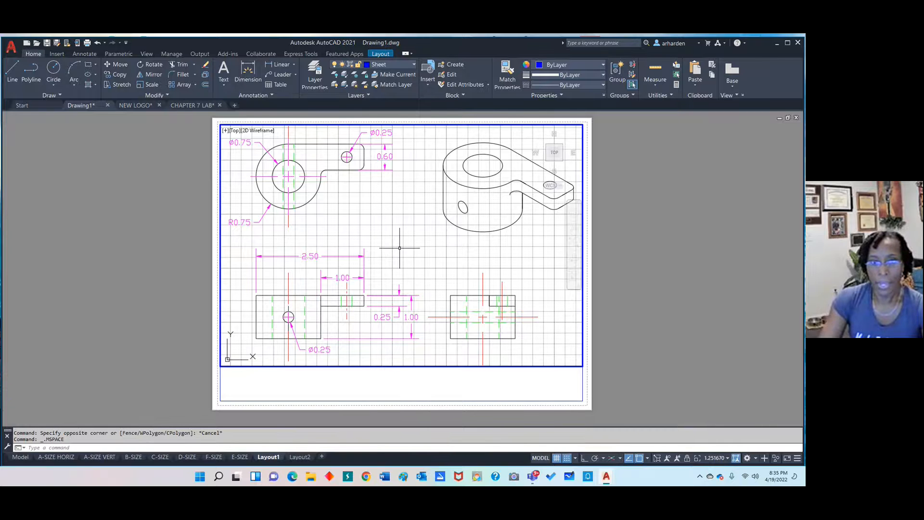
scroll(400, 248, up, 4)
scroll(402, 248, down, 4)
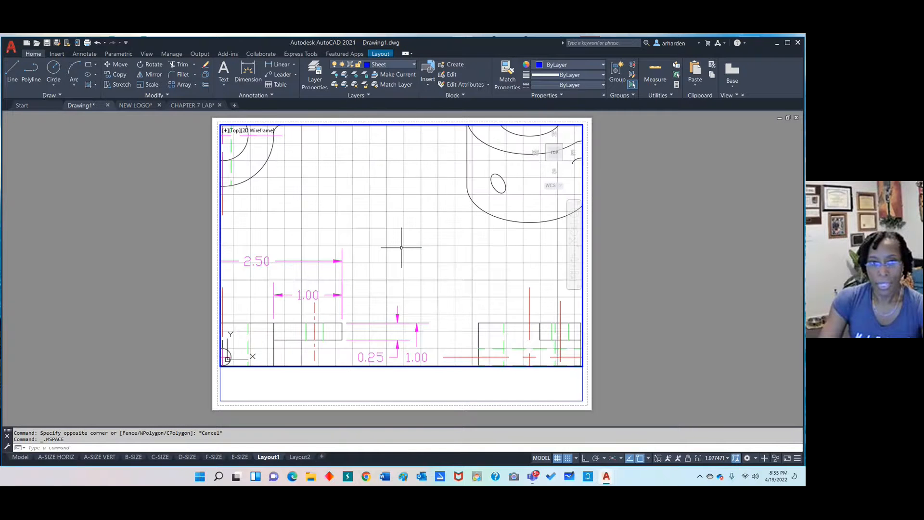
scroll(382, 224, down, 5)
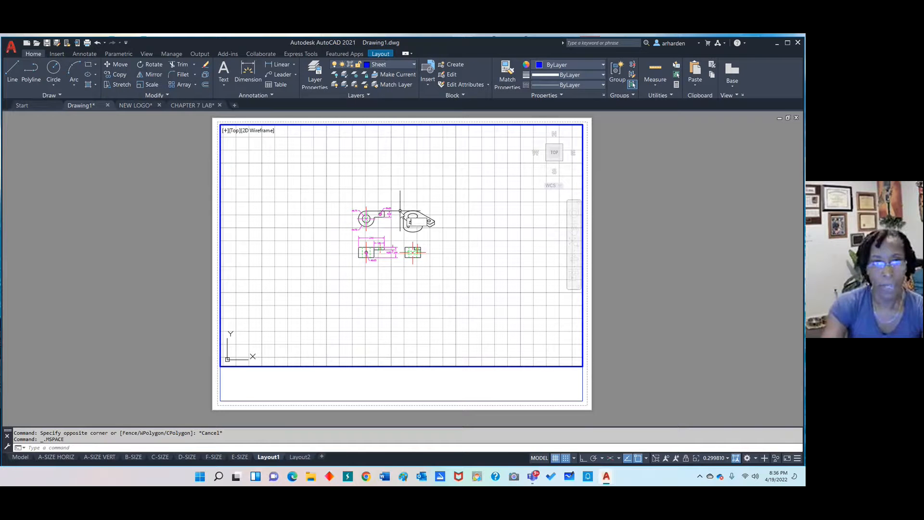
- Enlarge the bracket views in the active viewport with a ZOOM window around all four views
text(z)
key(Return)
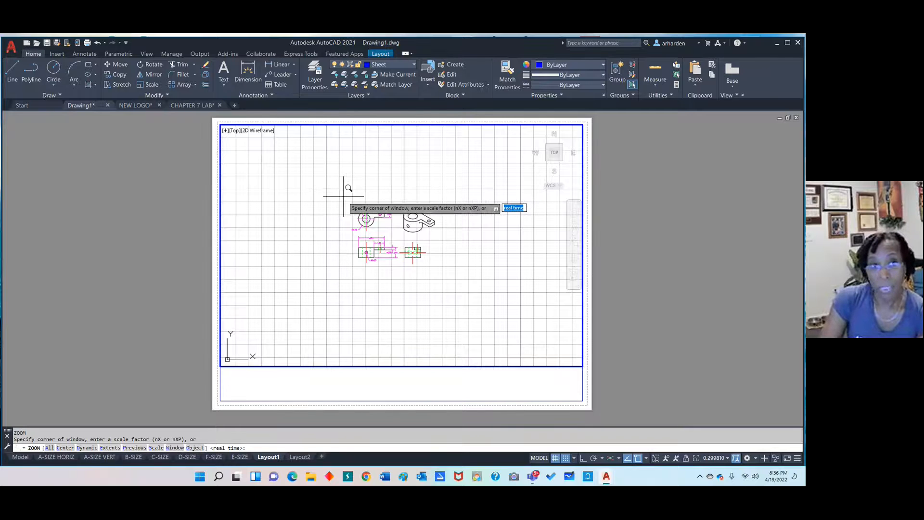
click(347, 200)
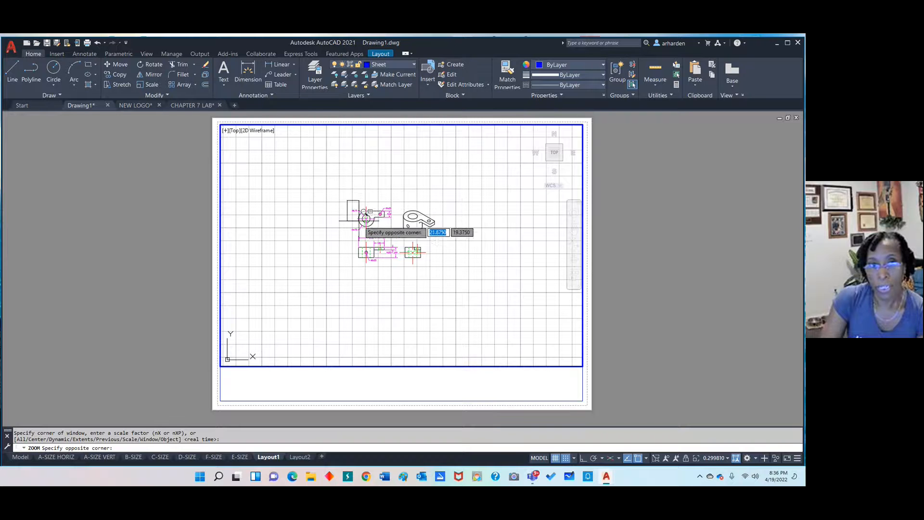
click(438, 268)
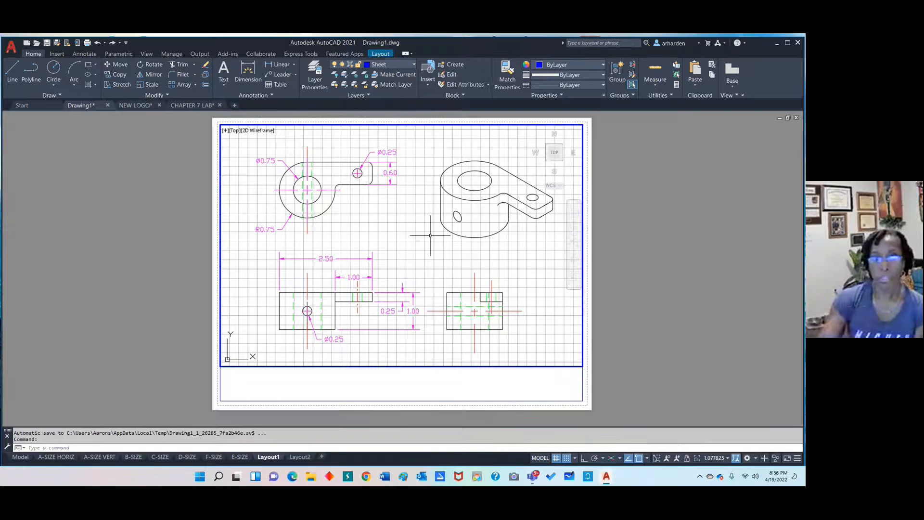
- Pan the bracket views slightly to the left within the viewport, exit Pan, and return to paper space
click(574, 230)
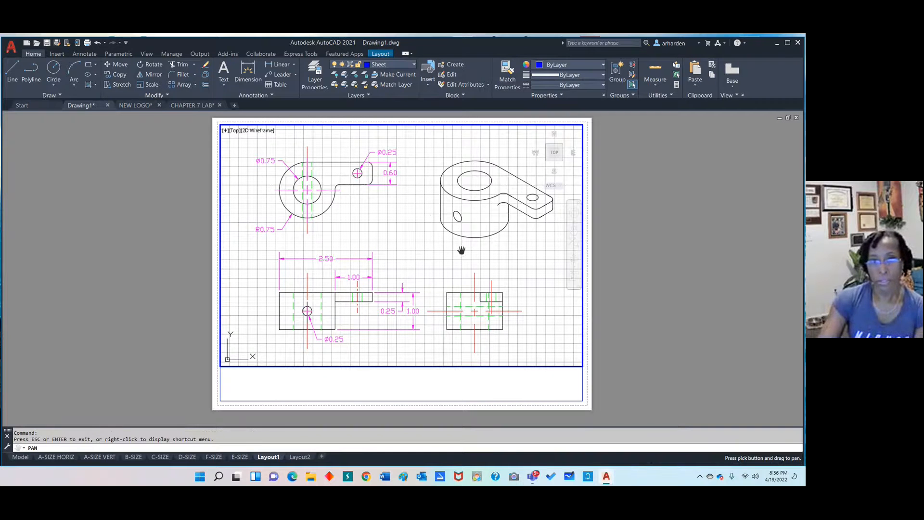
drag(427, 252, 425, 252)
right_click(426, 250)
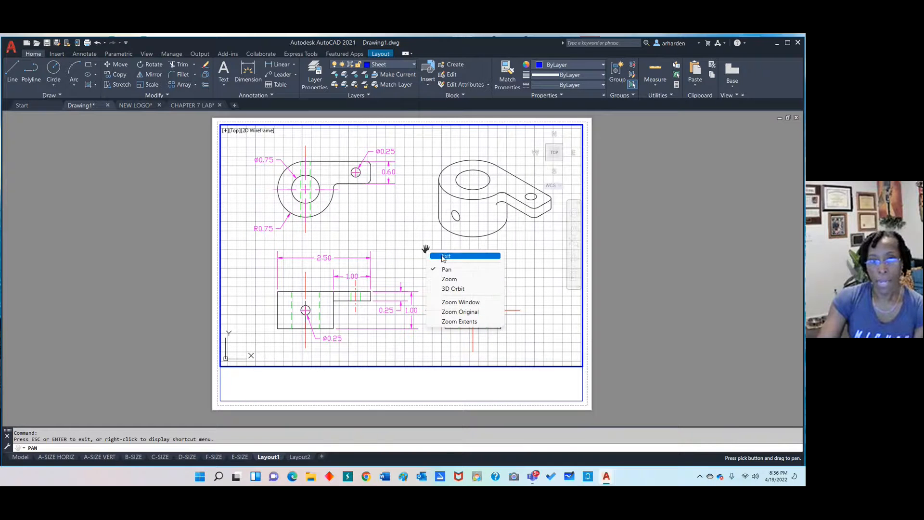
click(435, 255)
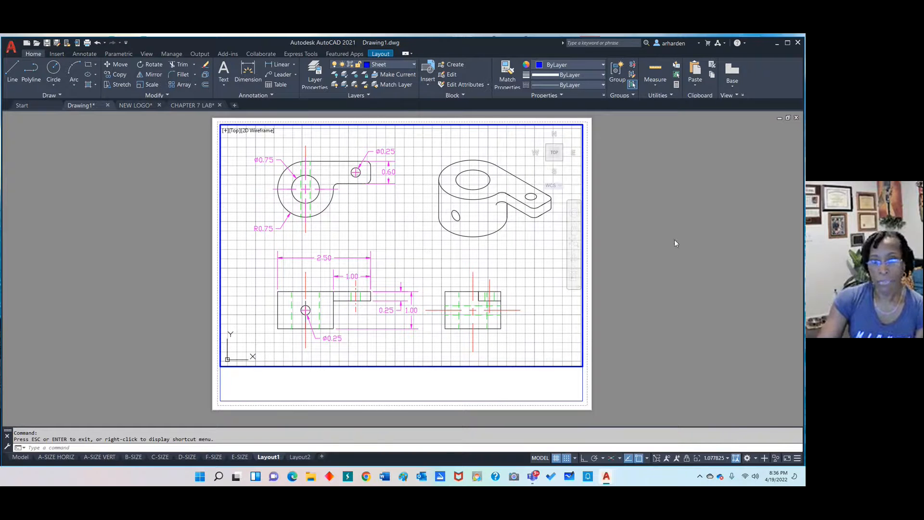
double_click(669, 224)
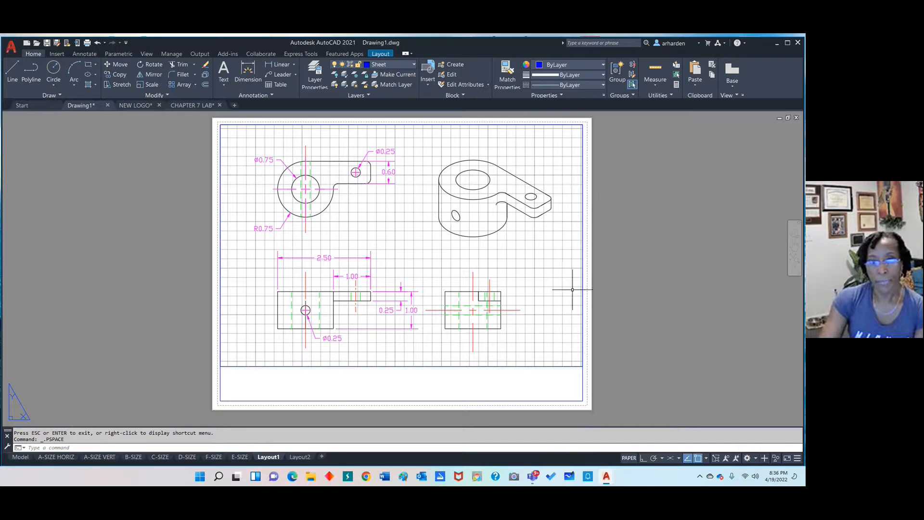
- Reactivate the viewport's model space and close its navigation bar
double_click(515, 262)
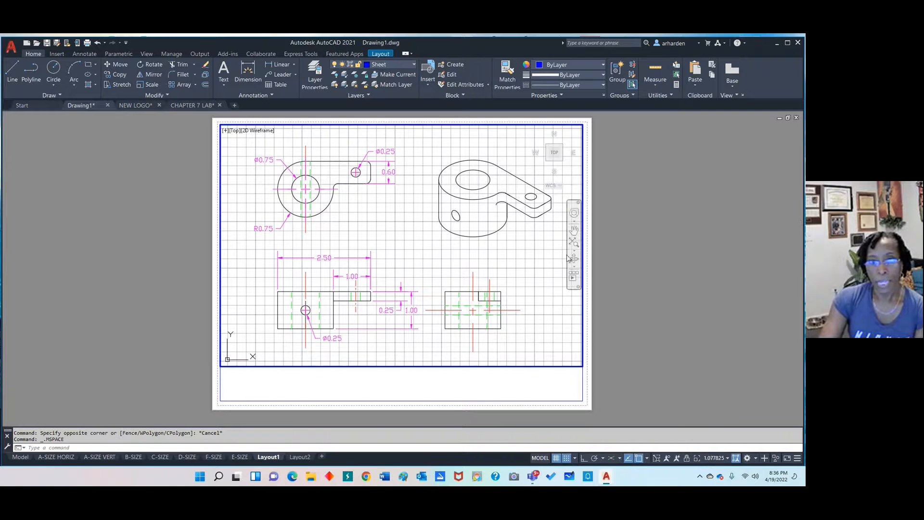
click(579, 203)
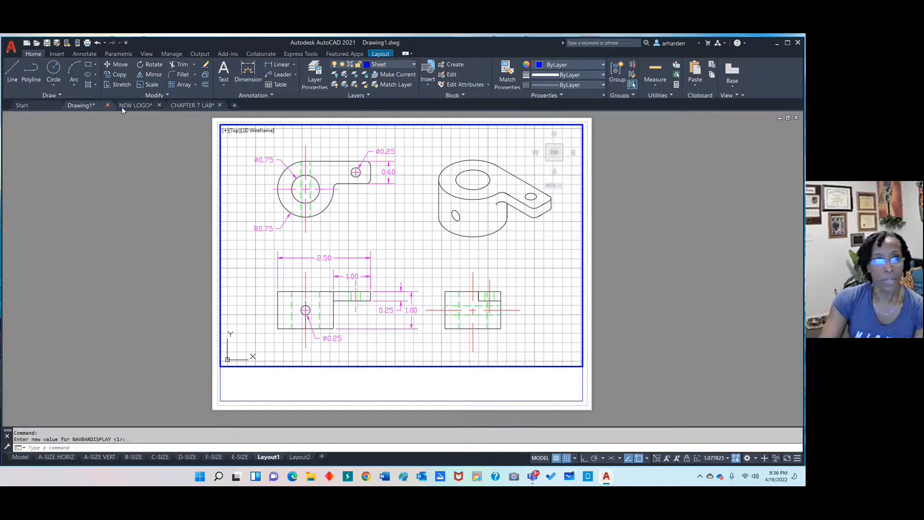
- Create a new drawing, switch it to model space, and return to Drawing1
click(234, 106)
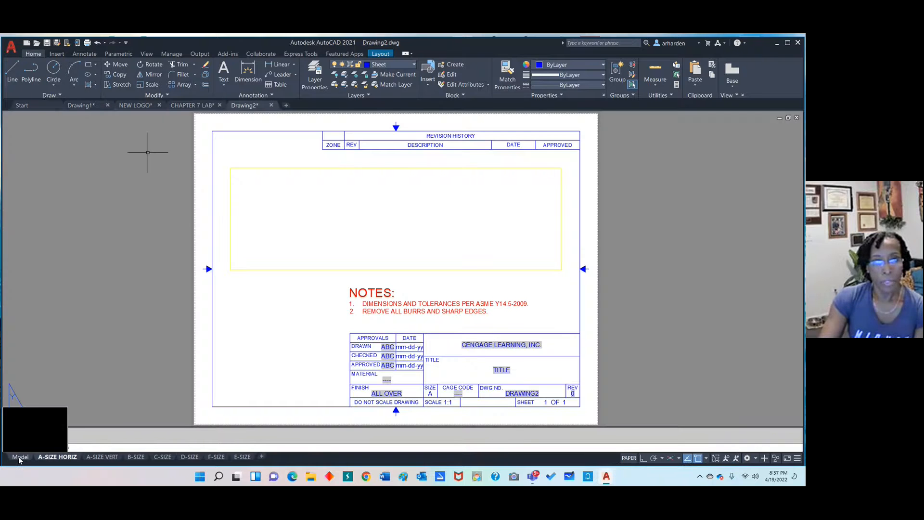
click(20, 457)
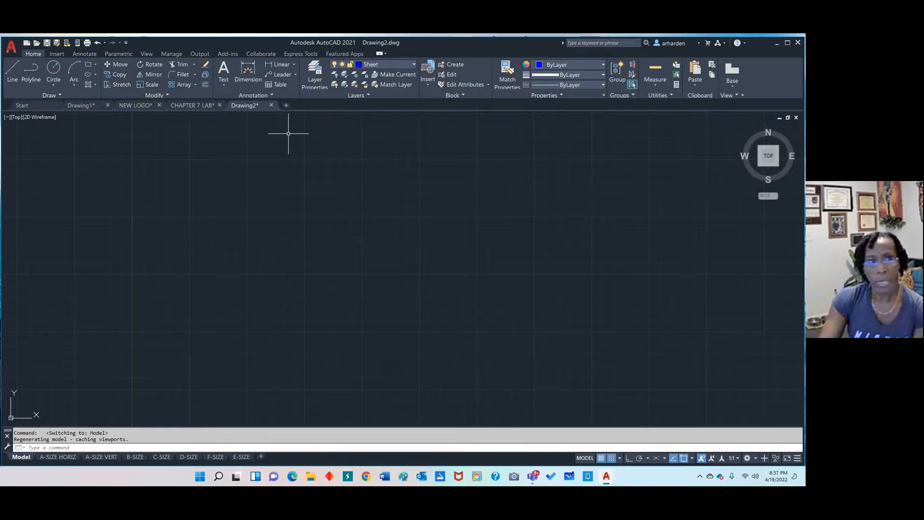
click(80, 105)
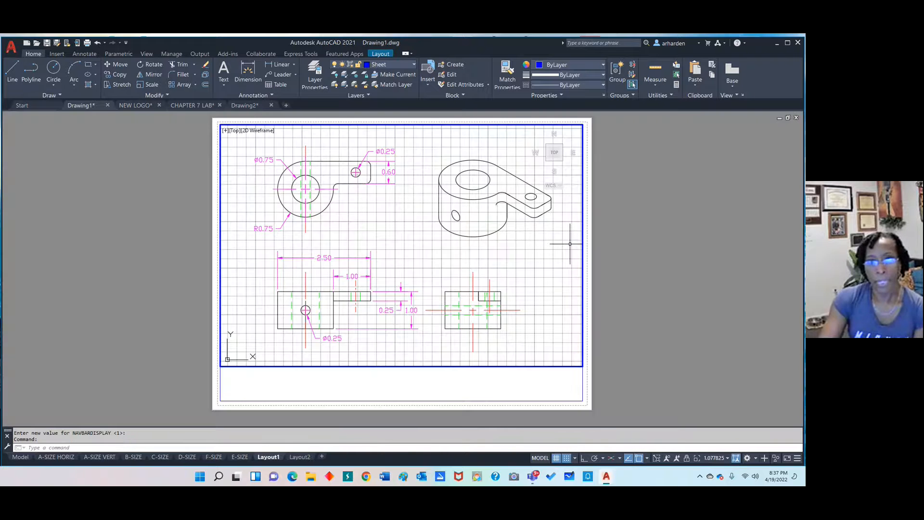
click(570, 243)
click(545, 259)
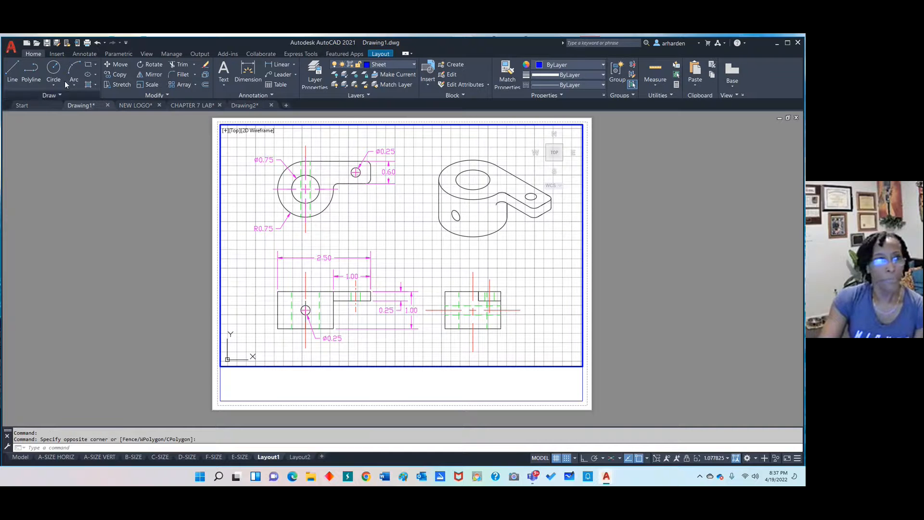
click(13, 48)
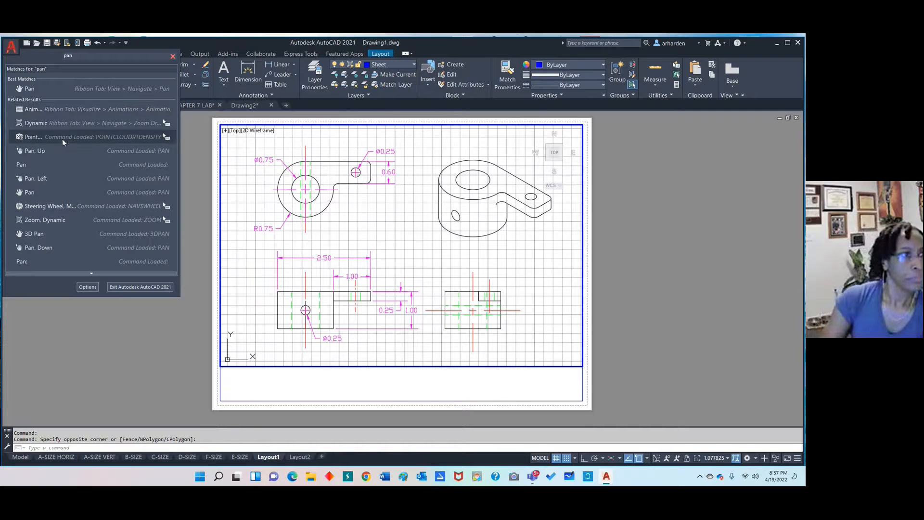
click(96, 124)
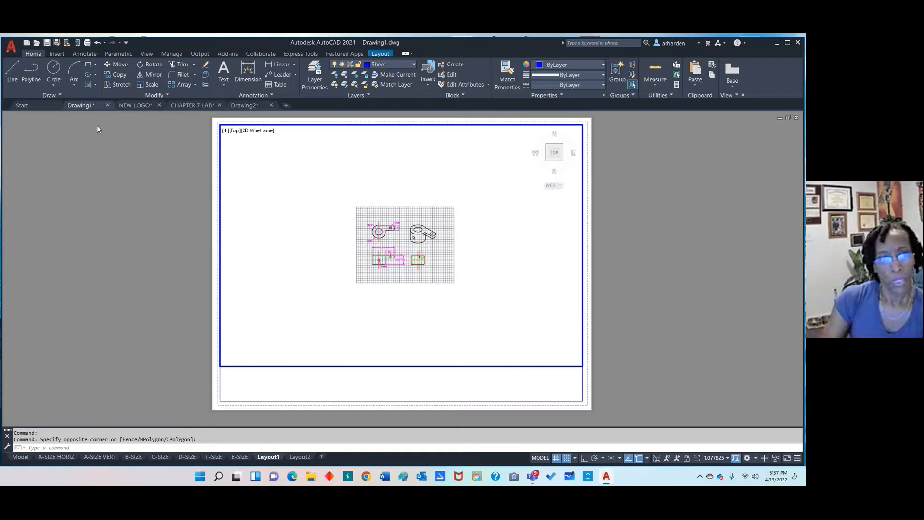
key(Escape)
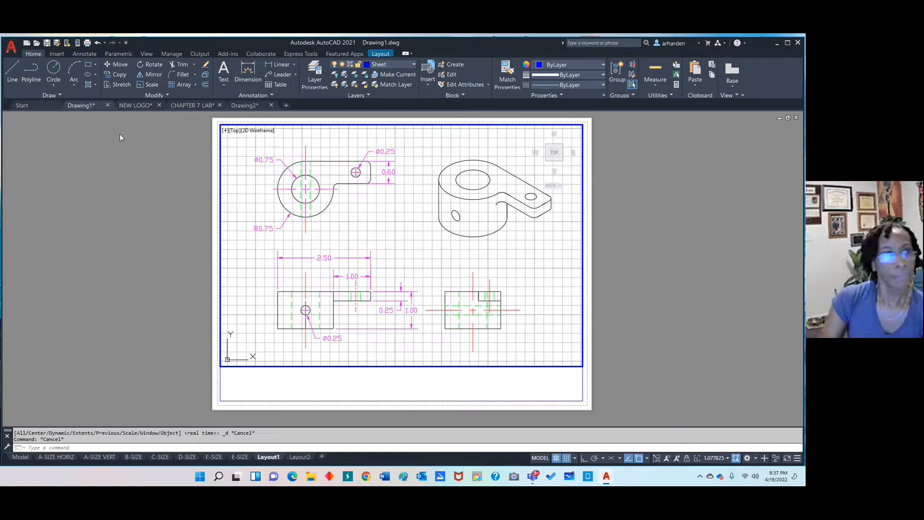
click(11, 46)
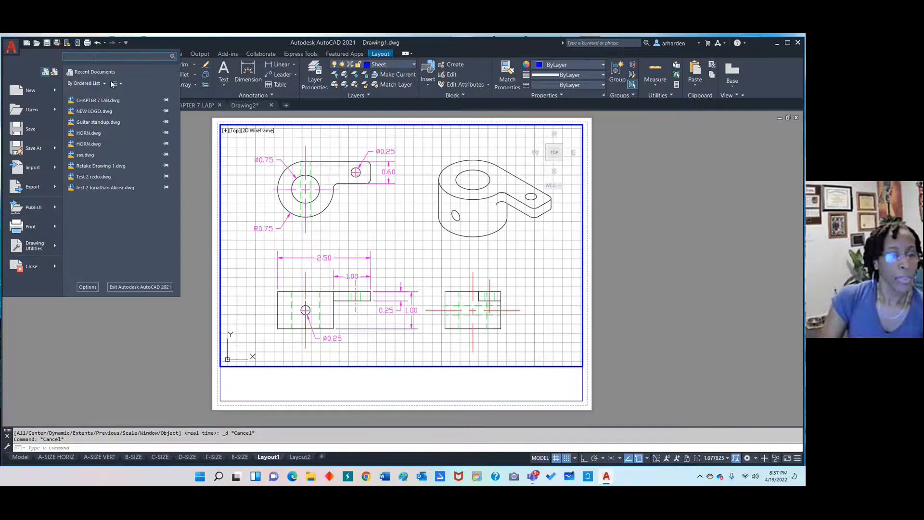
click(567, 244)
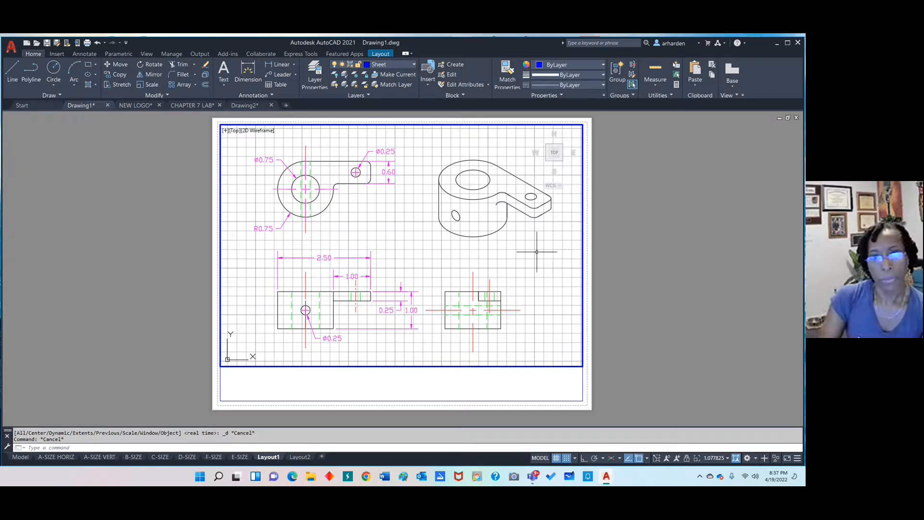
right_click(539, 252)
click(576, 309)
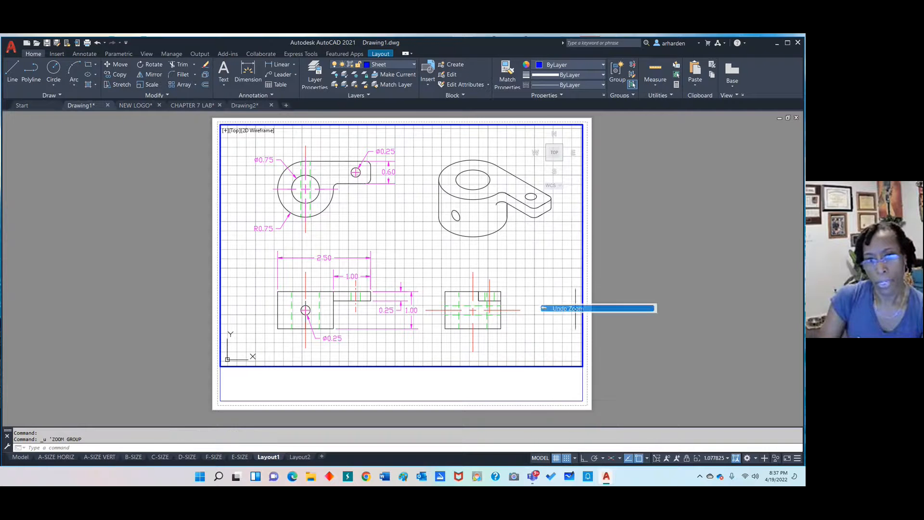
key(Escape)
key(Escape)
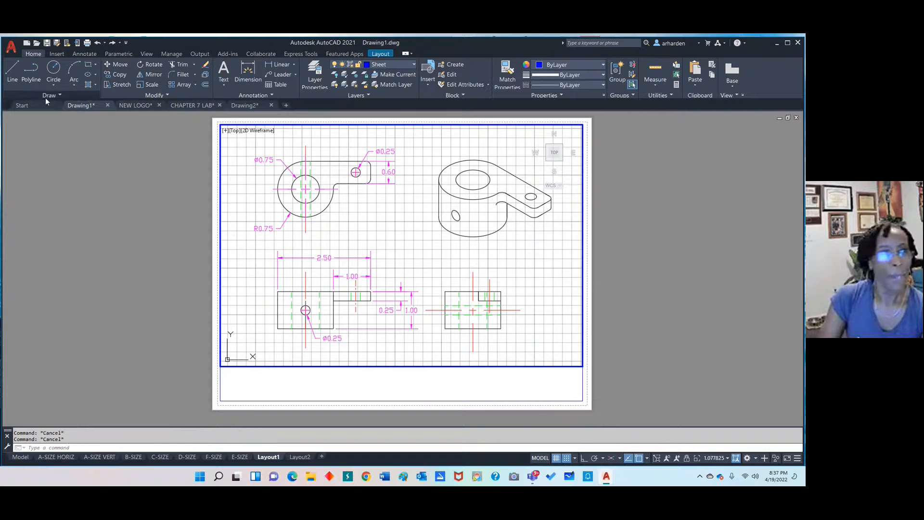
- Create a new drawing and switch it from its A-SIZE HORIZ layout to model space
click(30, 105)
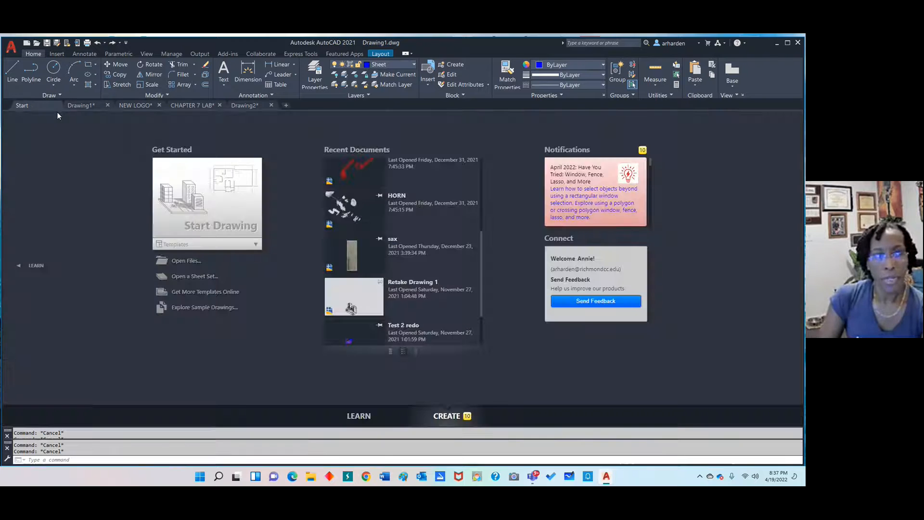
click(339, 225)
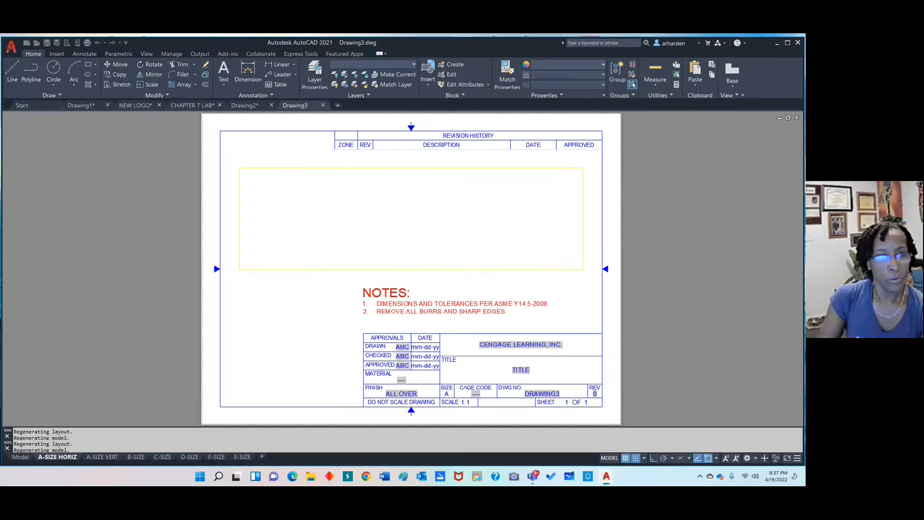
click(21, 456)
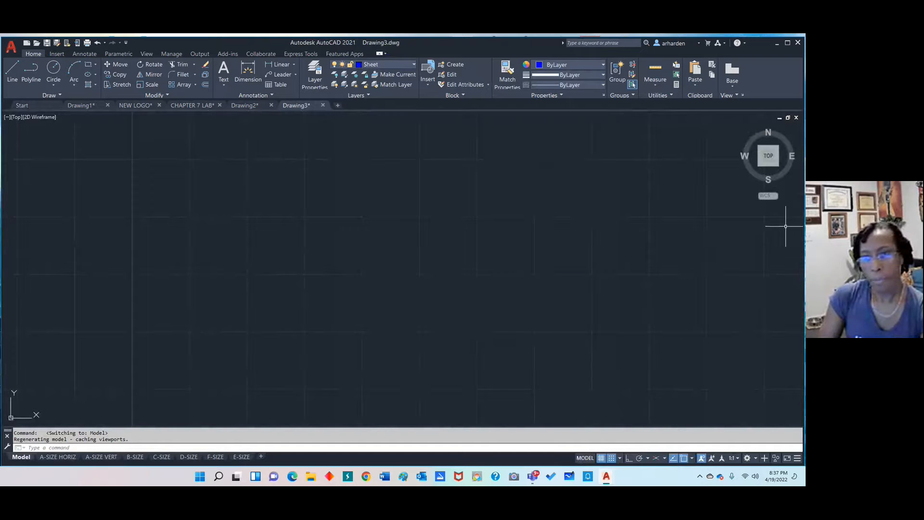
click(776, 259)
click(784, 289)
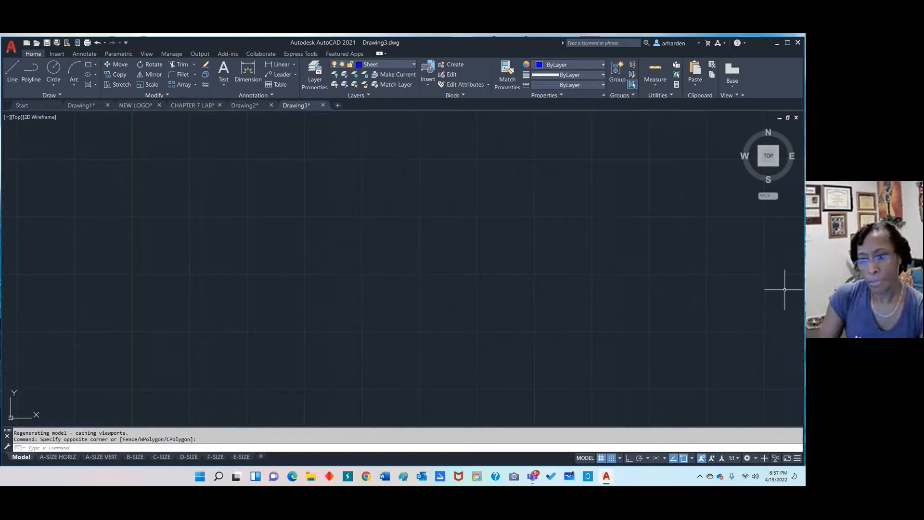
click(798, 457)
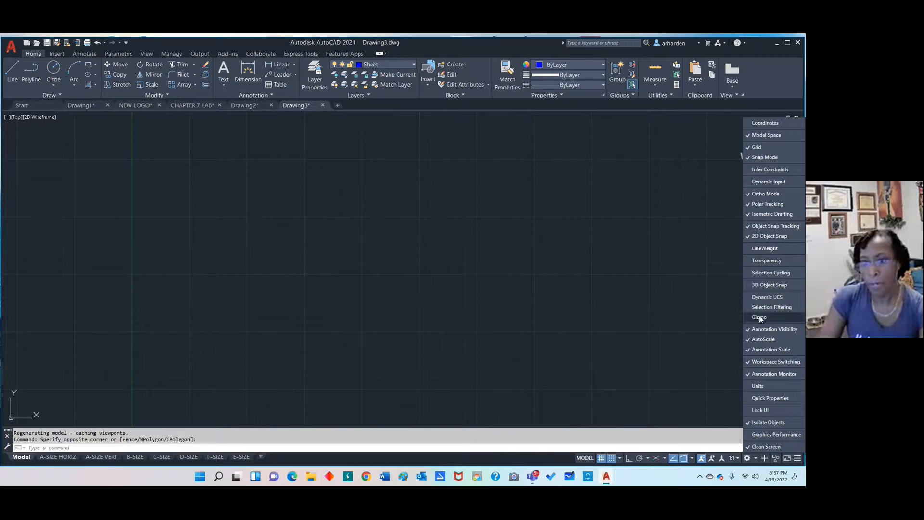
click(763, 285)
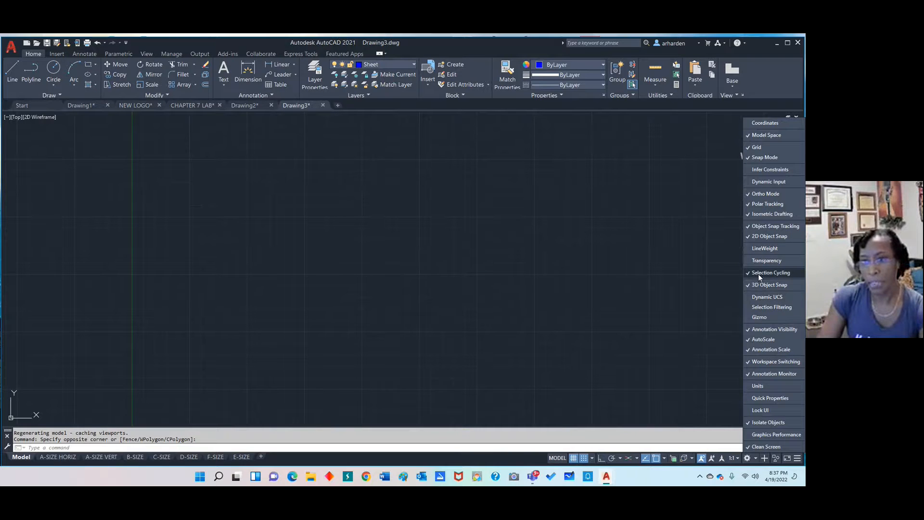
click(763, 289)
click(594, 278)
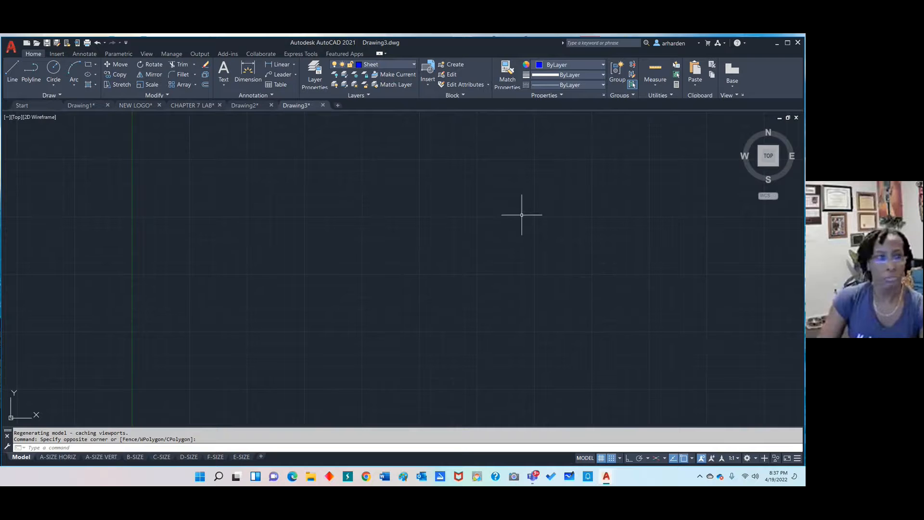
- Start Pan from a command search for "pan", exit it, and return to Drawing1
mouse_move(247, 109)
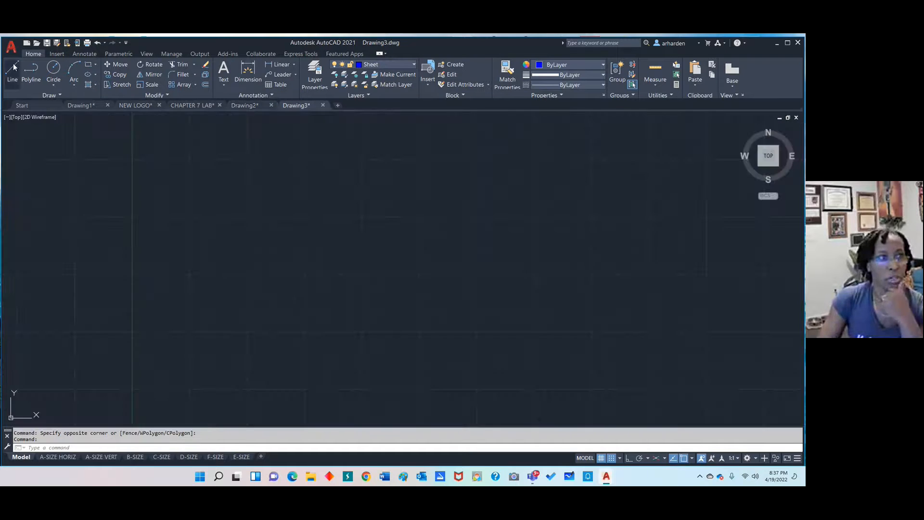
click(11, 46)
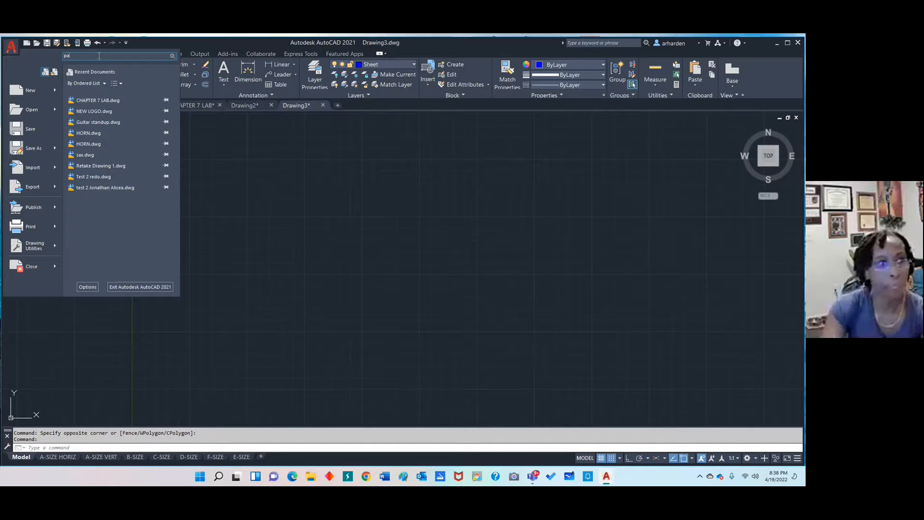
text(pan)
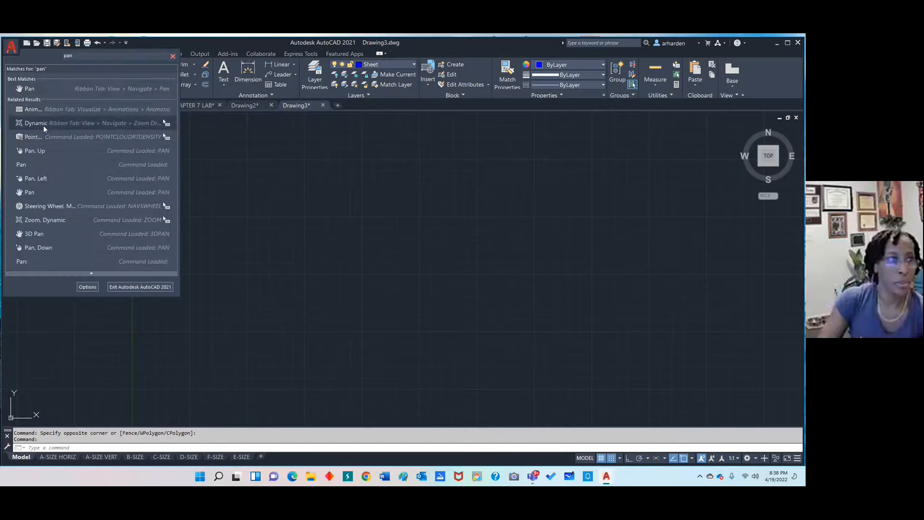
click(39, 91)
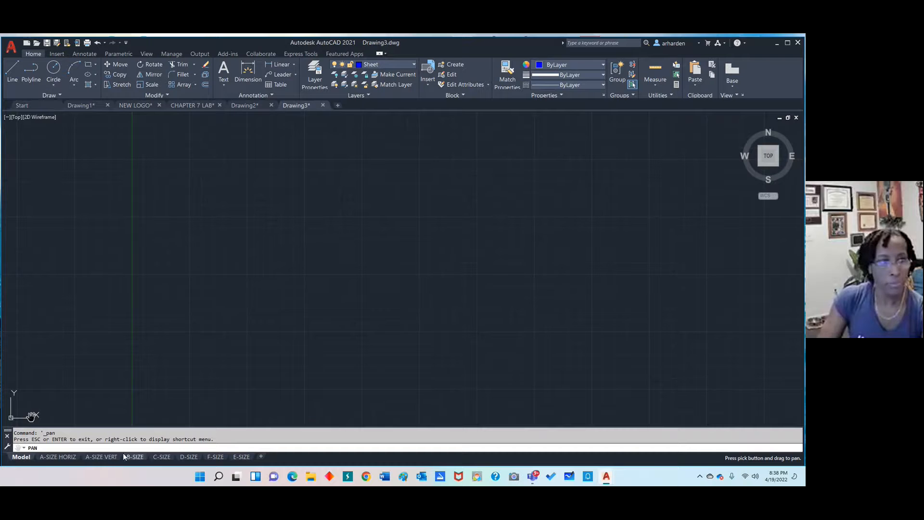
key(Escape)
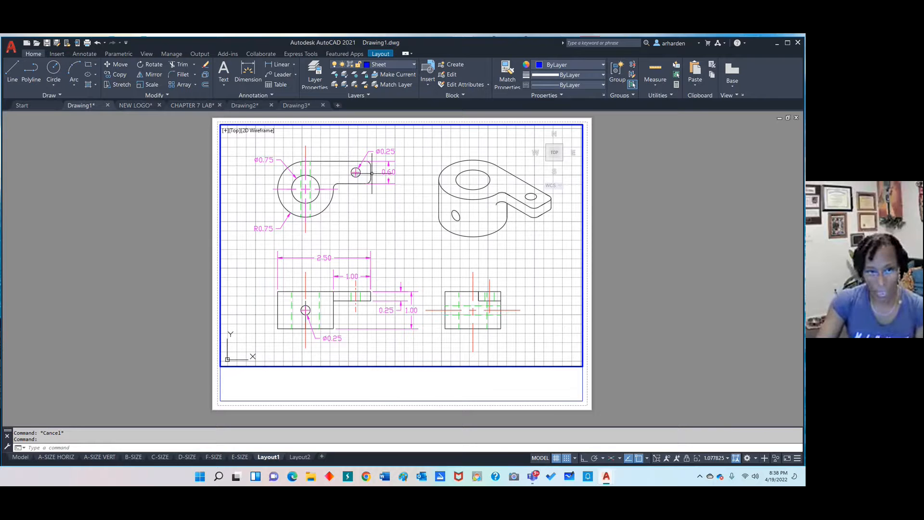
- Zoom the bracket views out and in inside the active viewport, and return to paper space
scroll(389, 256, down, 5)
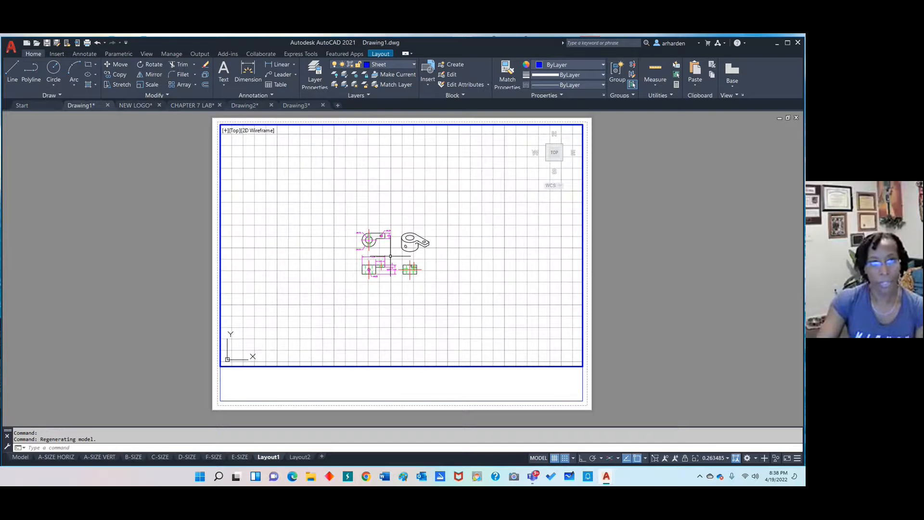
scroll(391, 256, up, 5)
scroll(392, 252, down, 3)
scroll(366, 269, up, 3)
scroll(359, 268, up, 2)
double_click(689, 240)
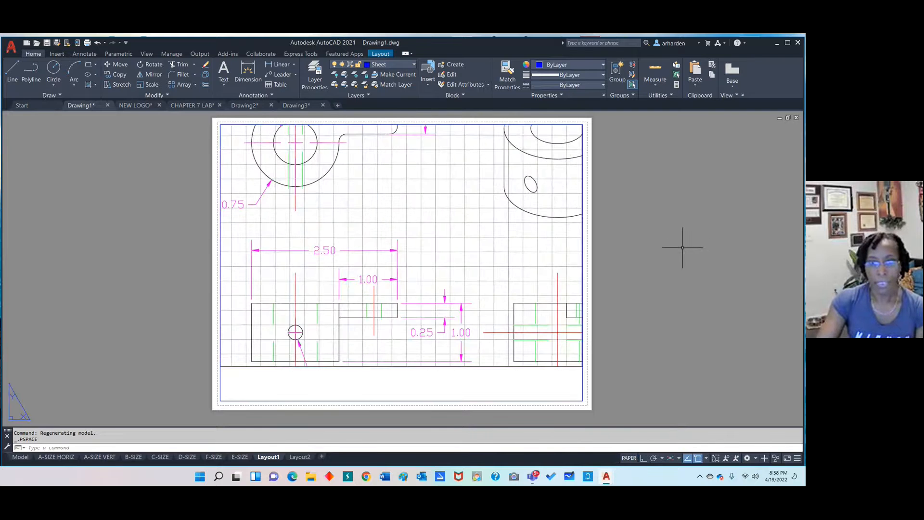
- Zoom the whole Layout1 sheet in and out from paper space, and reactivate the viewport's model space
scroll(682, 247, down, 2)
scroll(682, 248, up, 2)
scroll(681, 249, down, 6)
scroll(680, 248, up, 3)
scroll(681, 248, up, 2)
double_click(457, 244)
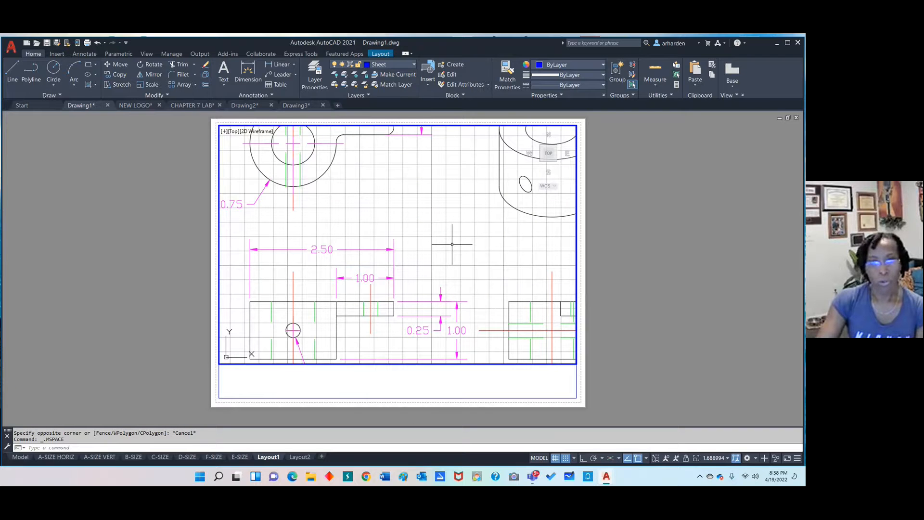
- Zoom out the bracket views in the active viewport and refit them with a ZOOM window around all four views
scroll(452, 244, down, 4)
scroll(474, 212, up, 3)
scroll(466, 214, down, 3)
scroll(452, 262, up, 3)
scroll(450, 262, down, 3)
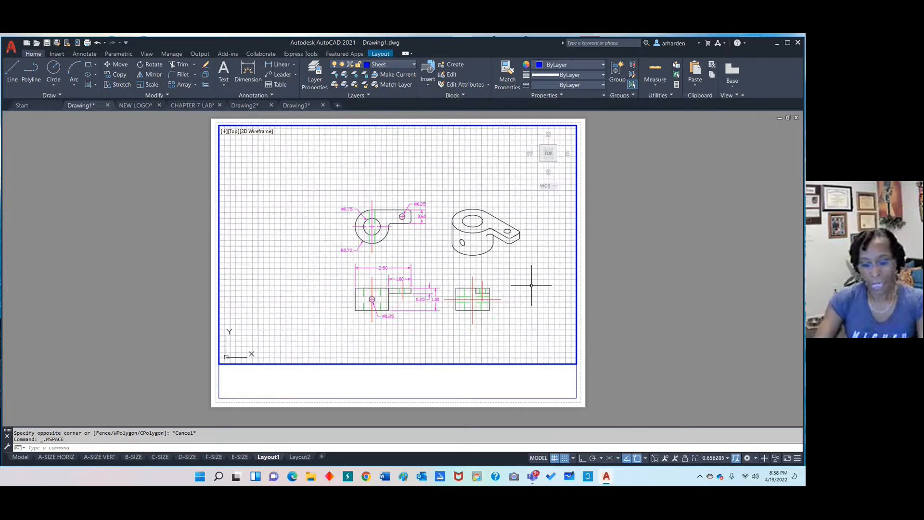
text(Z)
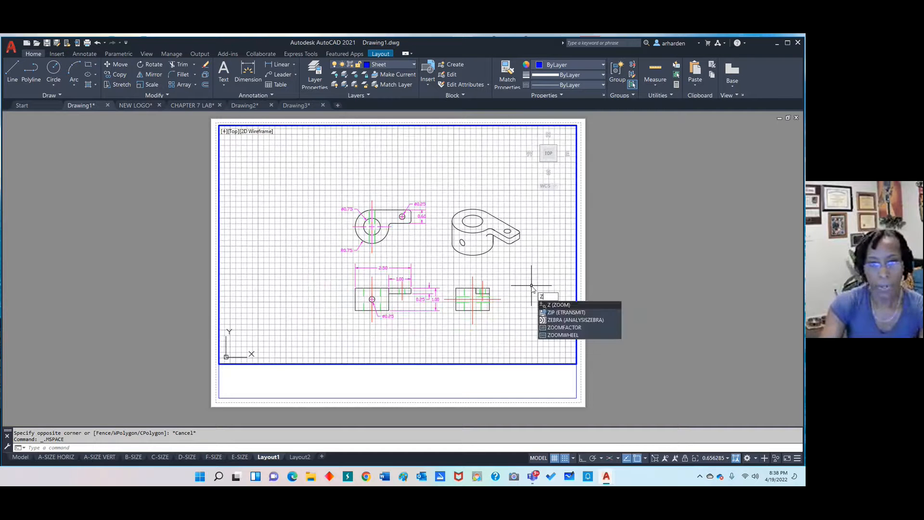
key(Return)
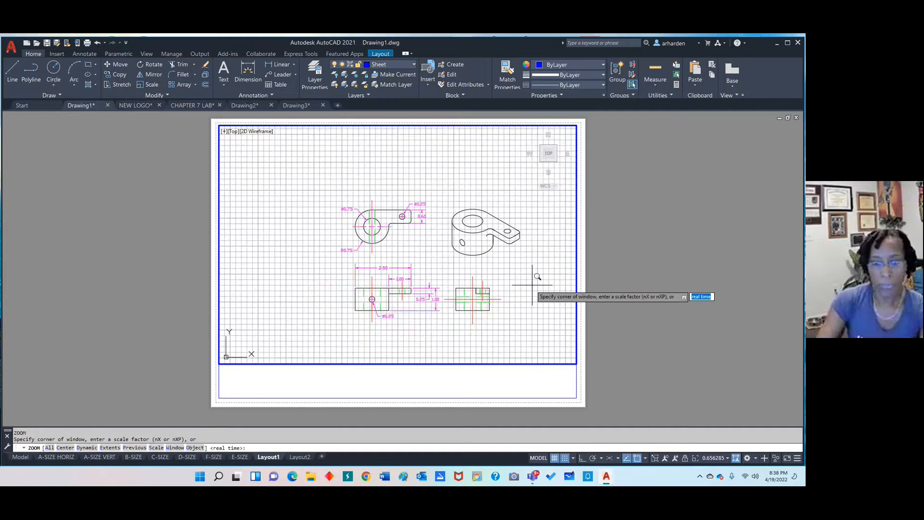
click(328, 195)
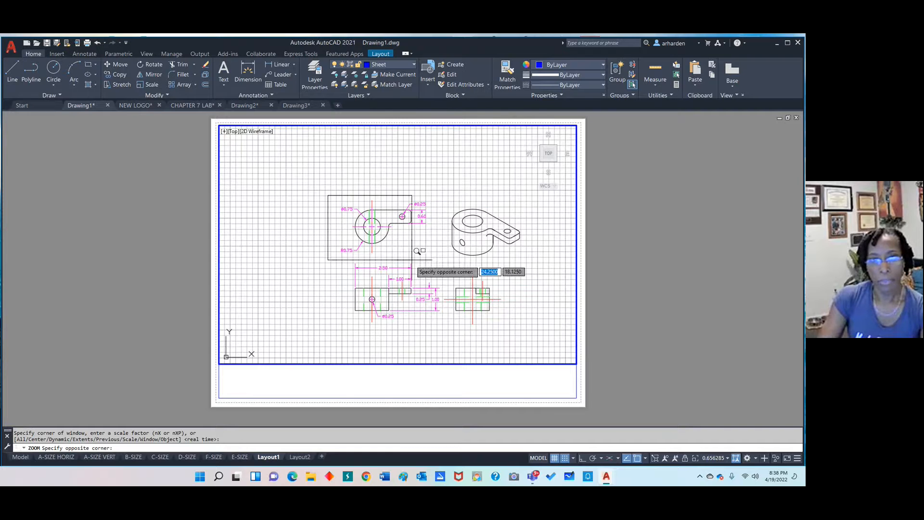
click(528, 327)
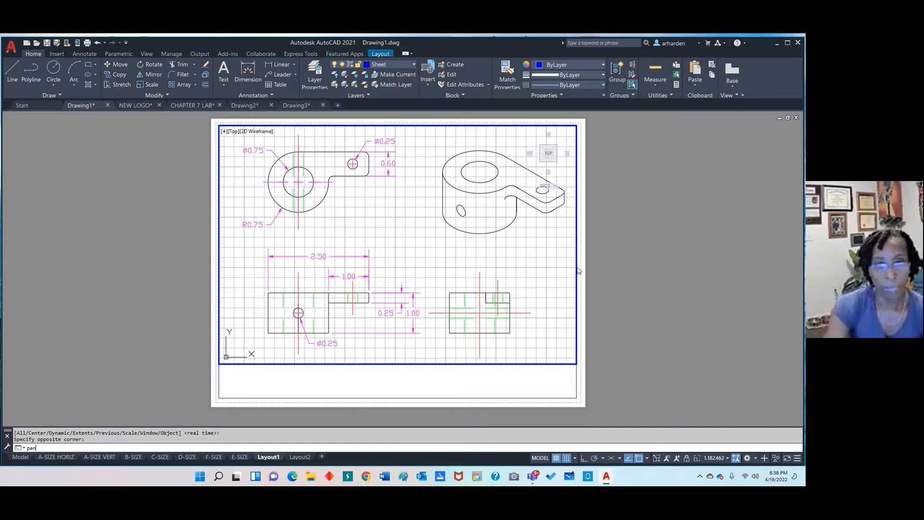
- Pan the bracket views slightly downward within the viewport, exit Pan, and return to paper space
key(Return)
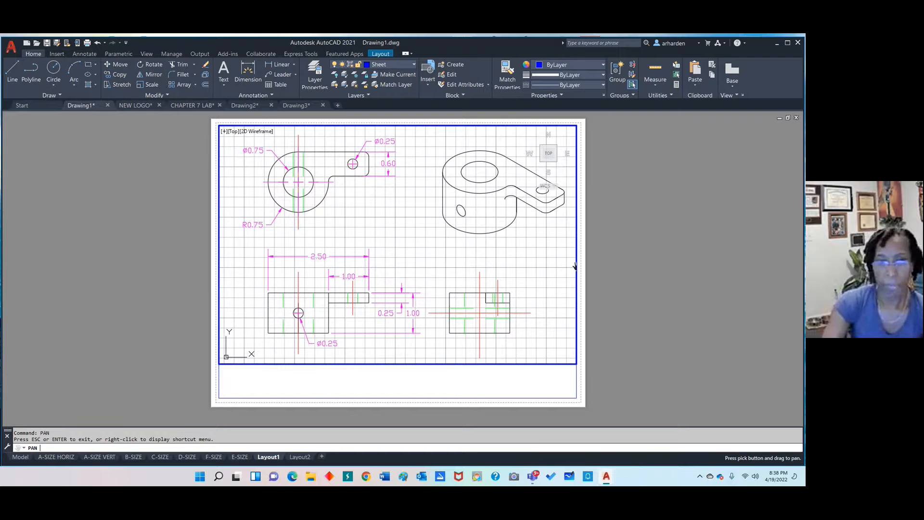
drag(479, 255, 479, 266)
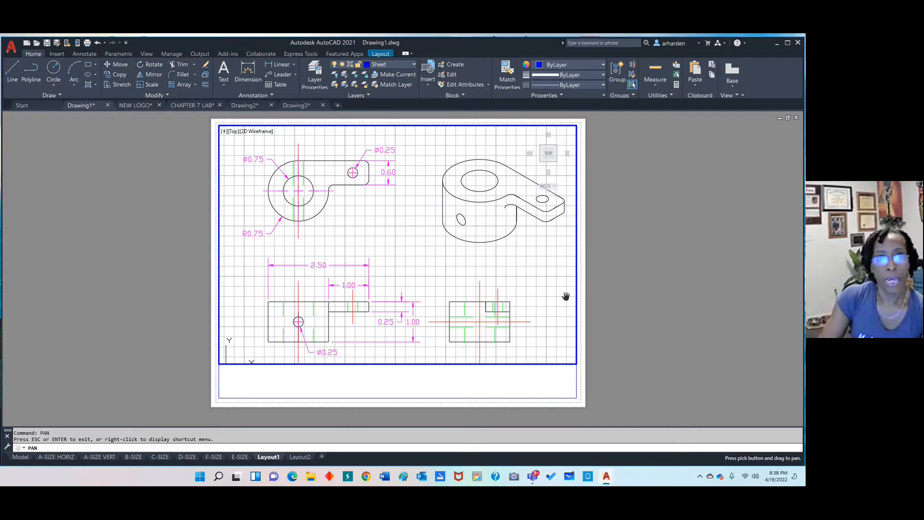
right_click(546, 255)
click(576, 264)
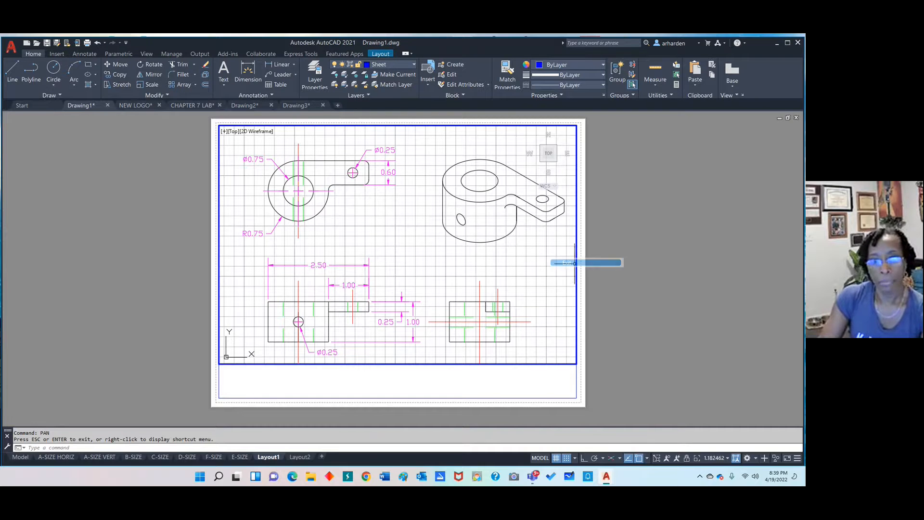
right_click(561, 247)
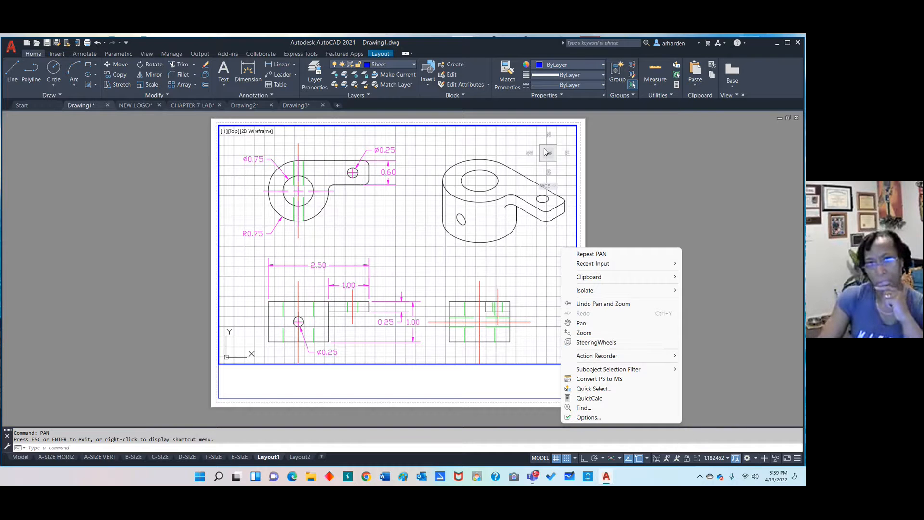
click(548, 298)
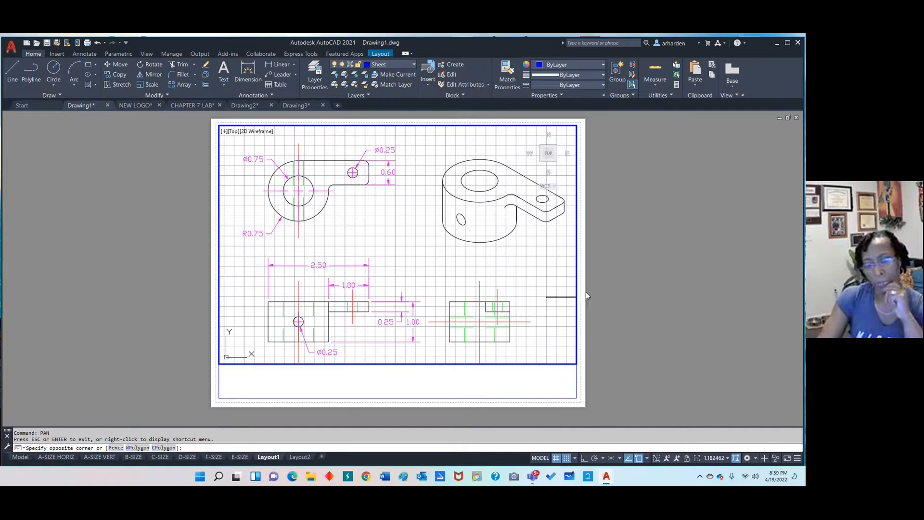
click(552, 289)
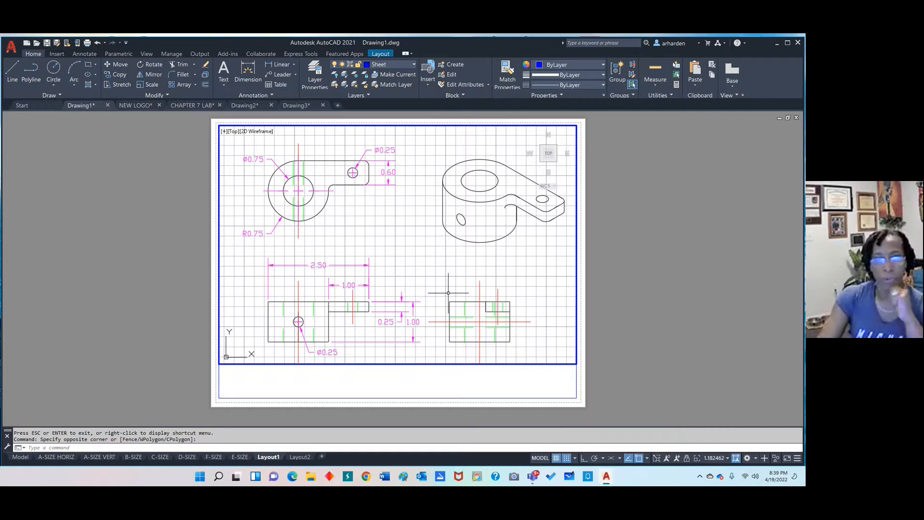
double_click(676, 257)
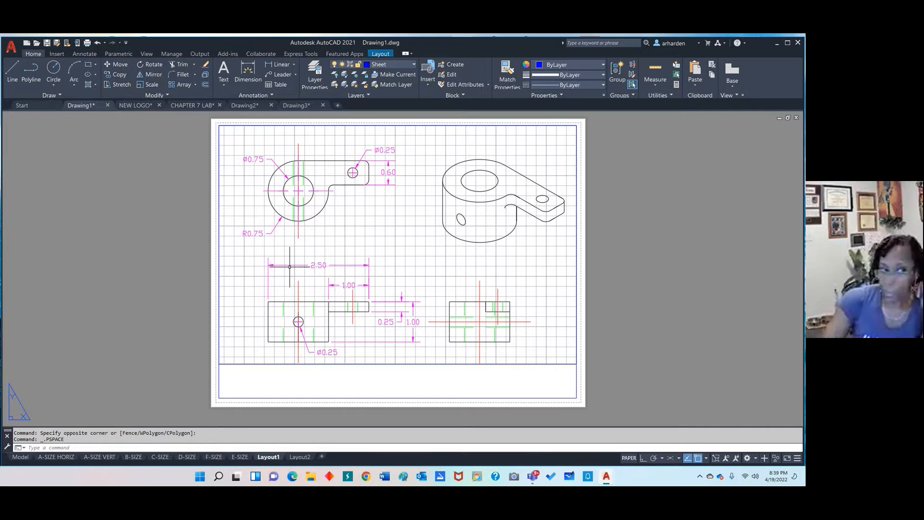
- Open the B-SIZE layout, activate its viewport, and zoom until the four bracket views nearly fill it
click(62, 458)
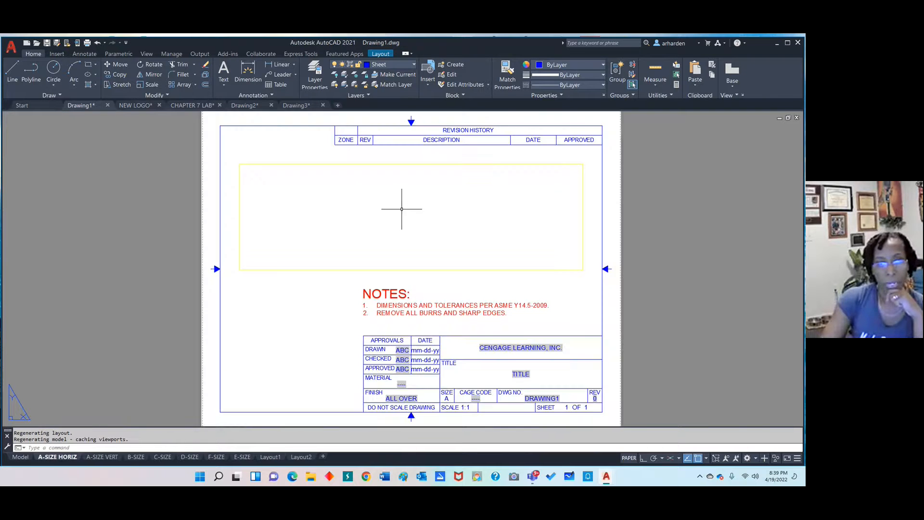
click(133, 458)
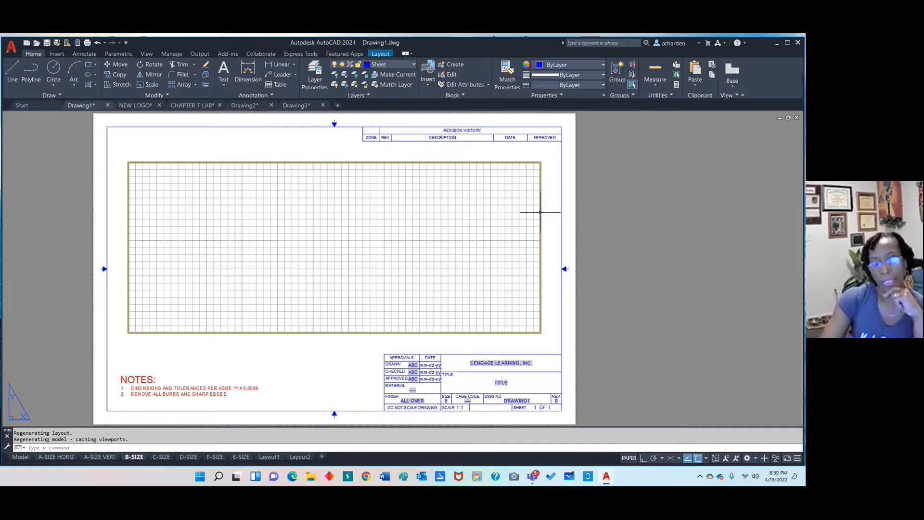
double_click(329, 239)
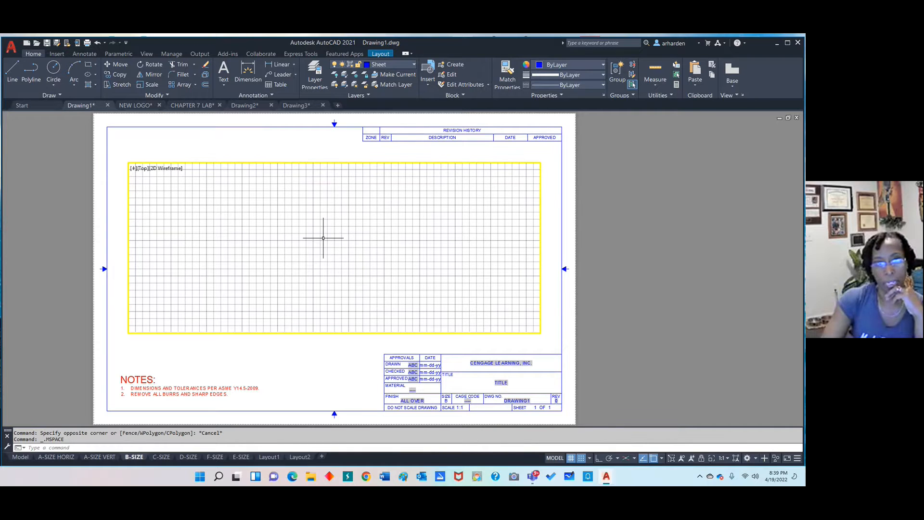
scroll(323, 238, down, 5)
scroll(323, 238, down, 1)
scroll(364, 194, up, 2)
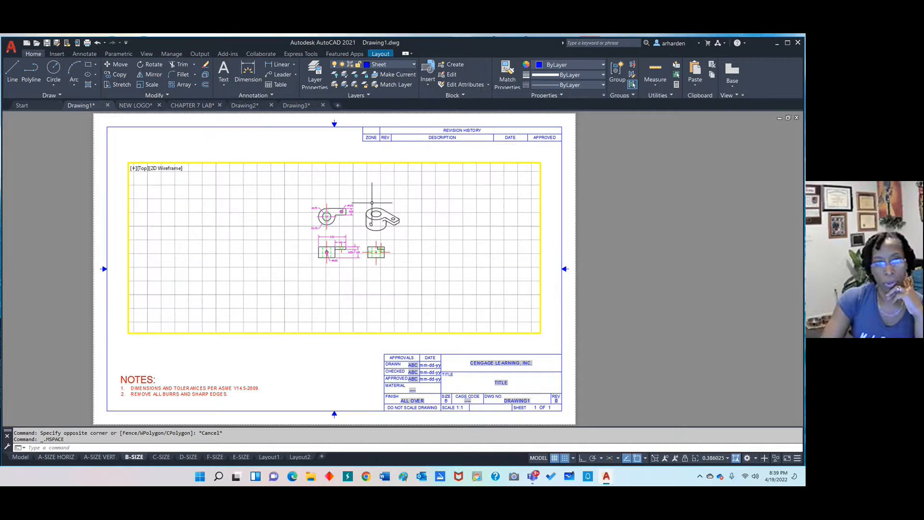
scroll(380, 212, up, 4)
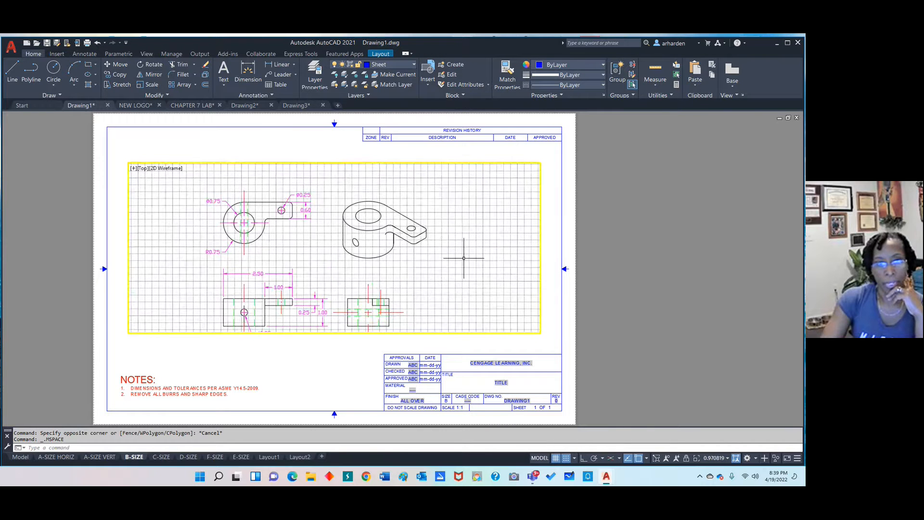
- Pan the bracket views up and slightly right so all four fit inside the B-SIZE viewport, and exit Pan
text(pan)
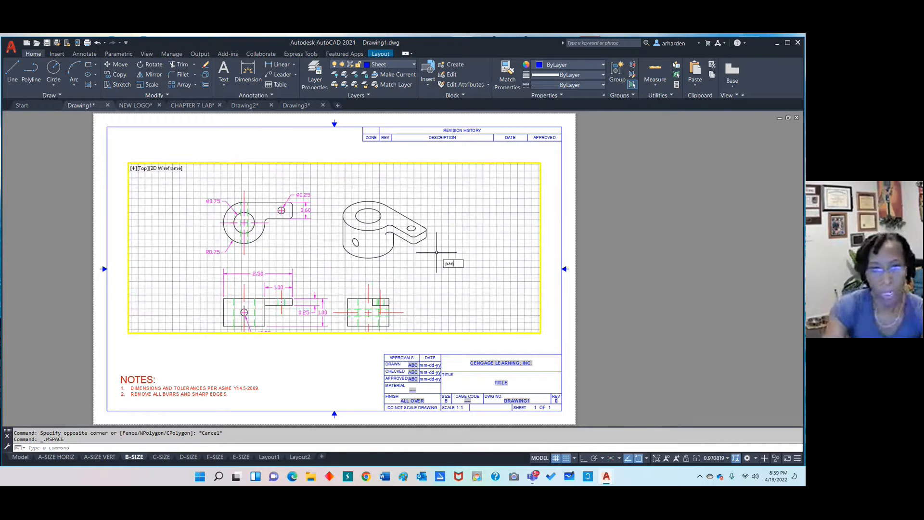
key(Return)
drag(423, 260, 436, 242)
right_click(453, 243)
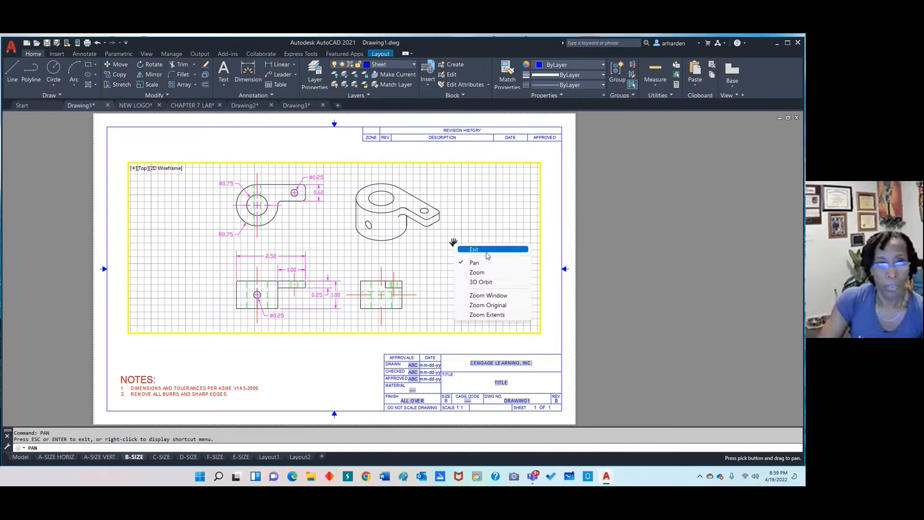
click(488, 251)
- Open the A-SIZE VERT layout, activate its viewport, and zoom in on the bracket views
click(162, 457)
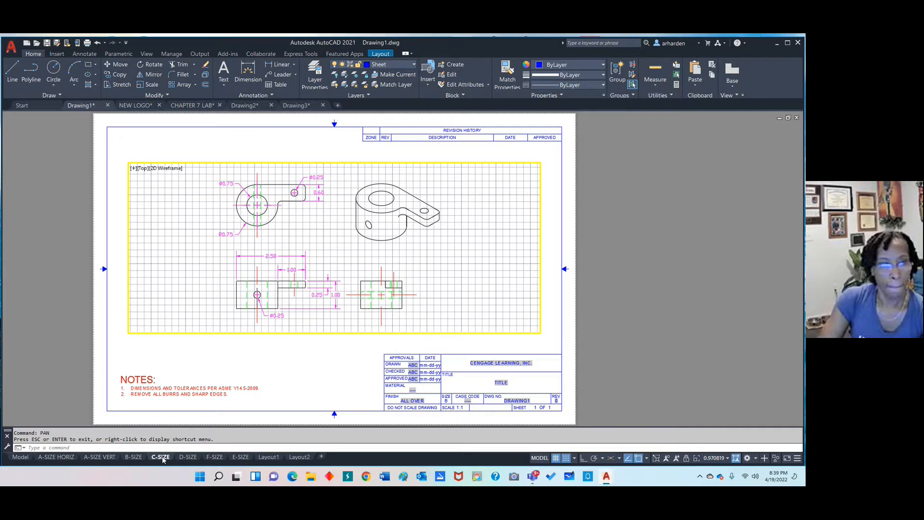
click(100, 457)
click(317, 212)
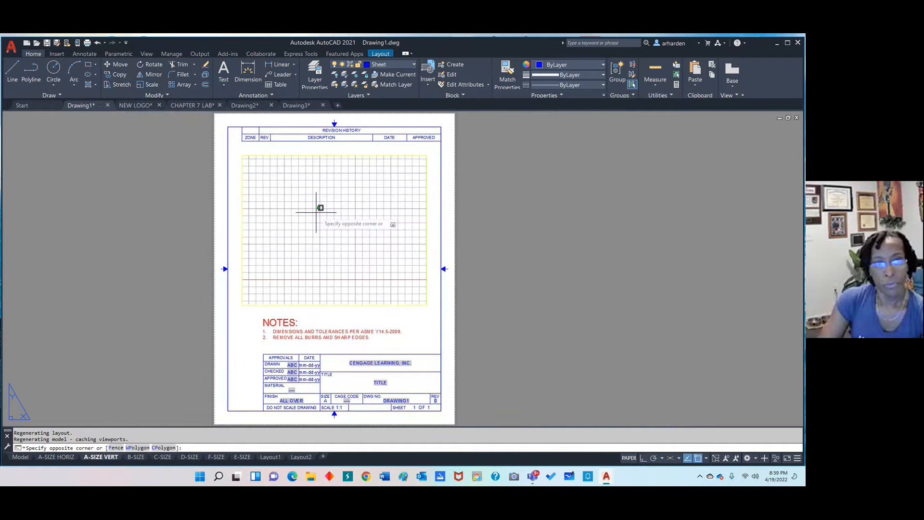
click(321, 208)
scroll(306, 232, up, 5)
scroll(310, 218, up, 5)
scroll(268, 234, up, 4)
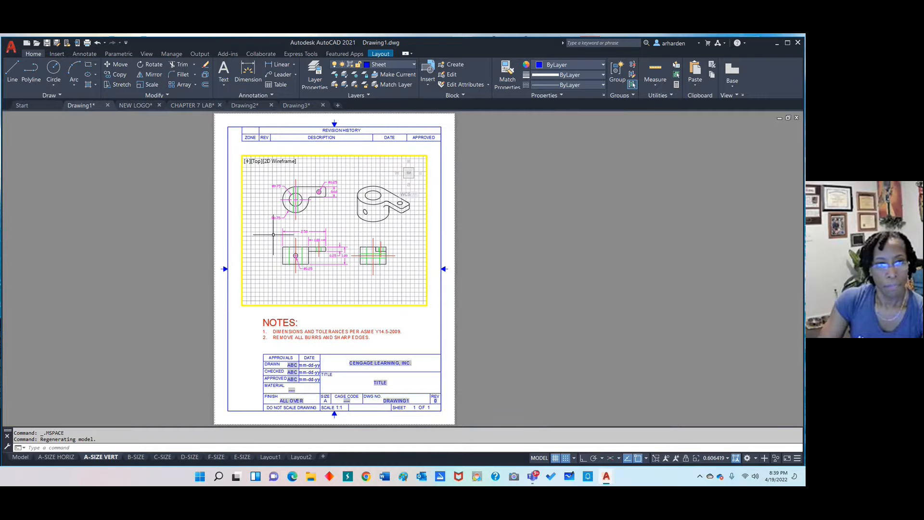
- Pan the bracket views left and slightly down within the A-SIZE VERT viewport, and exit Pan
text(pan)
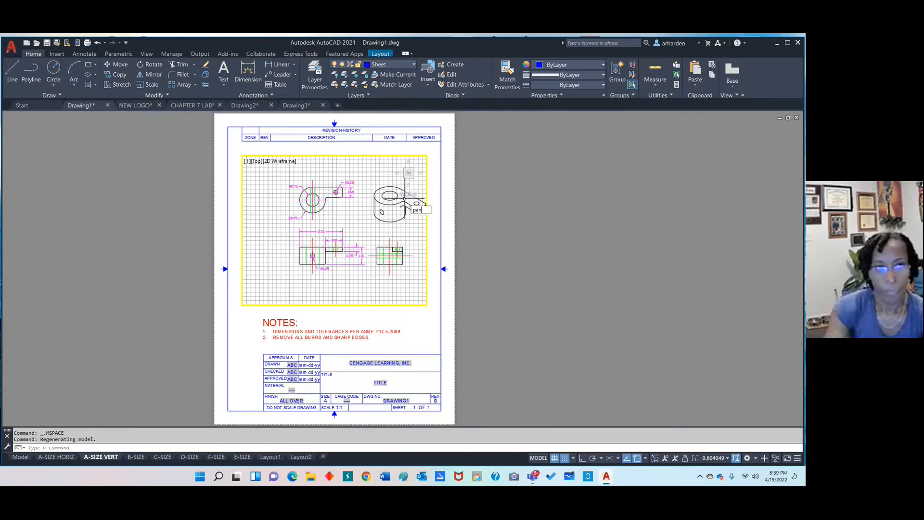
key(Return)
mouse_move(359, 213)
mouse_down()
mouse_move(338, 213)
mouse_move(347, 216)
mouse_up()
right_click(350, 217)
click(362, 220)
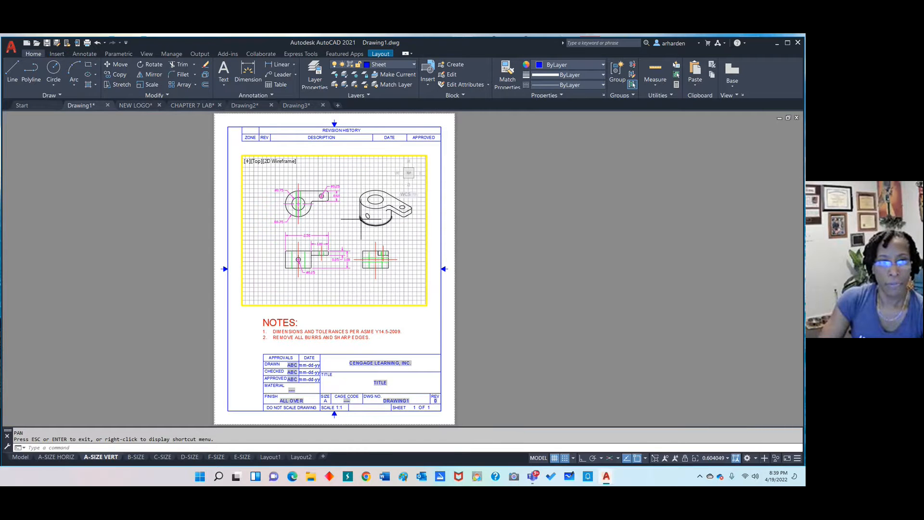
- Zoom the bracket views out, refit them with a ZOOM window around all four views, and return to paper space
scroll(361, 219, up, 2)
scroll(361, 219, down, 2)
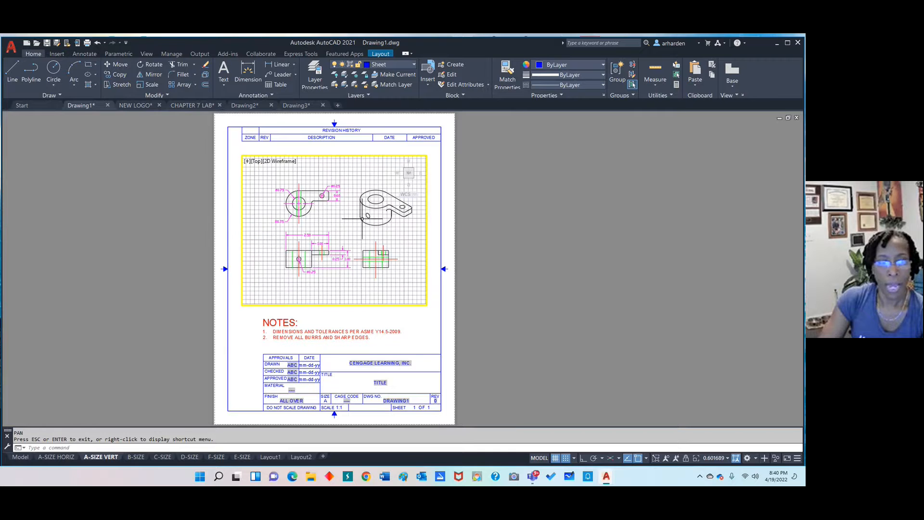
scroll(361, 219, up, 2)
scroll(350, 224, down, 4)
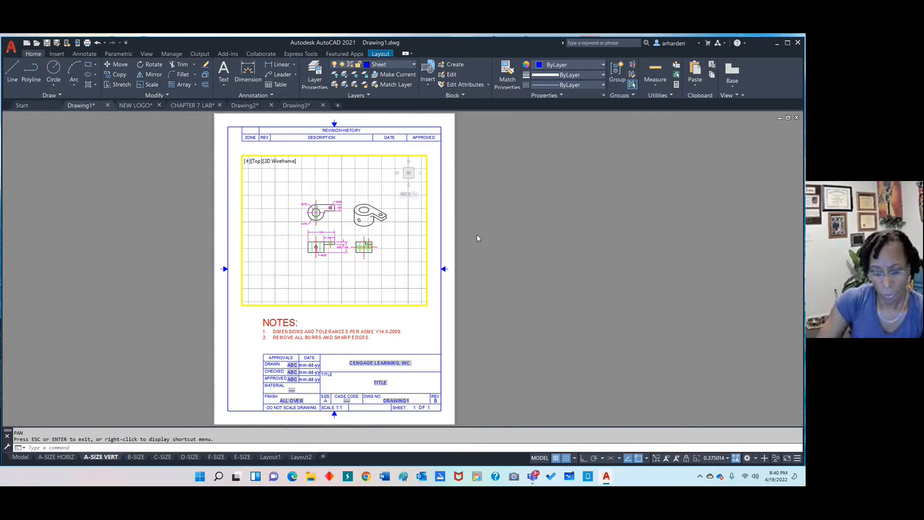
text(z)
key(Return)
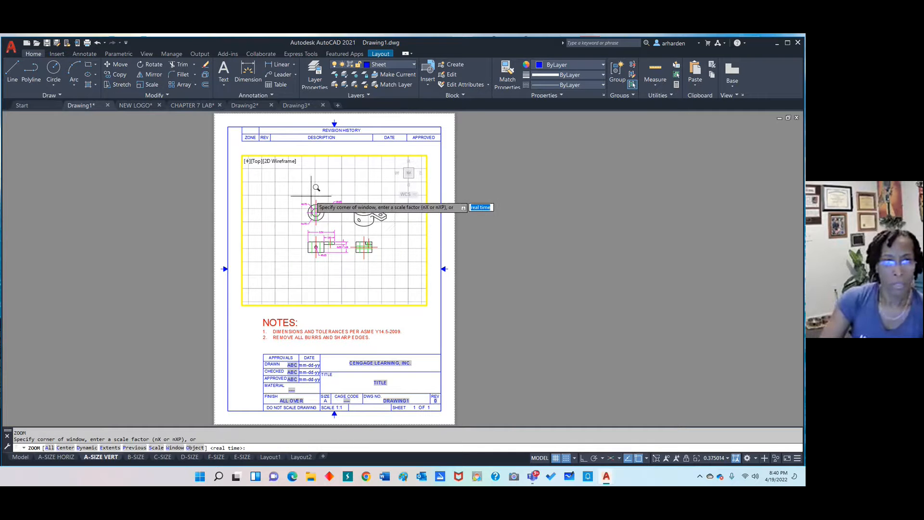
click(295, 201)
click(389, 260)
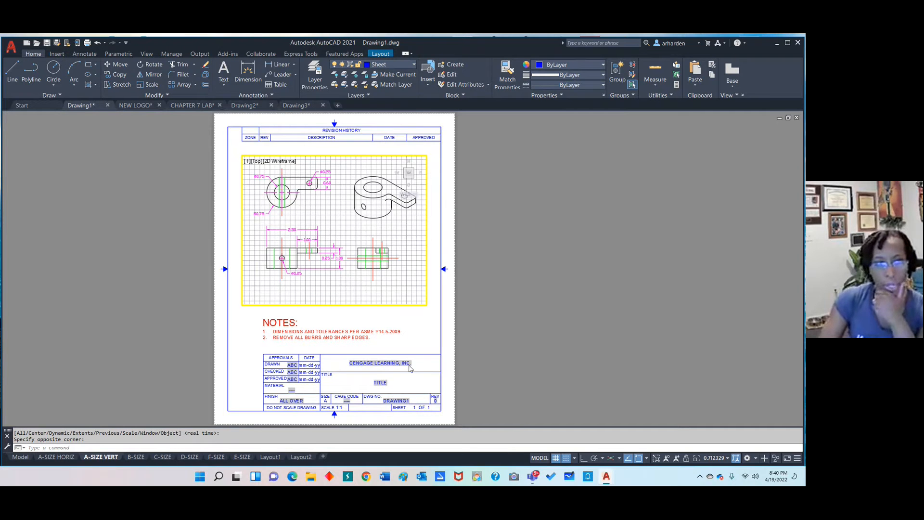
double_click(536, 218)
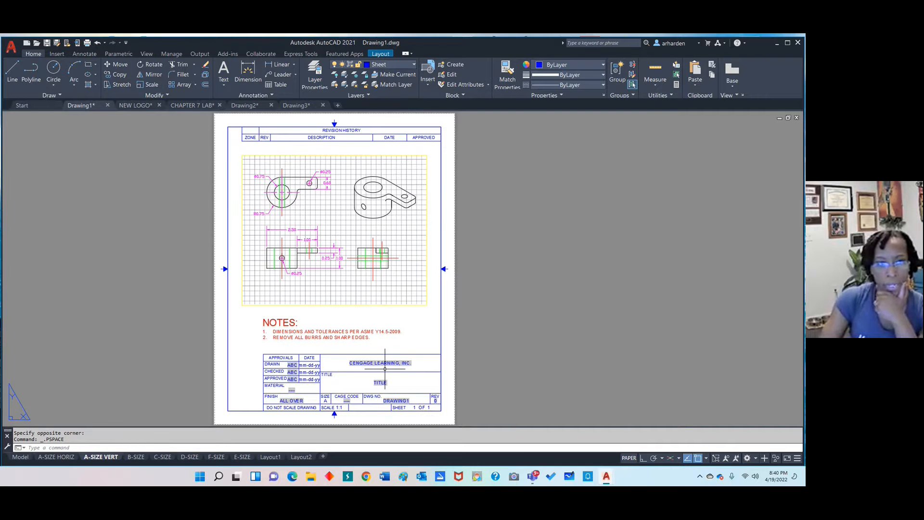
- Examine the A-SIZE VERT title block's attributes, including company, finish, material, approvals and title, and close the attribute editor without changes
double_click(384, 363)
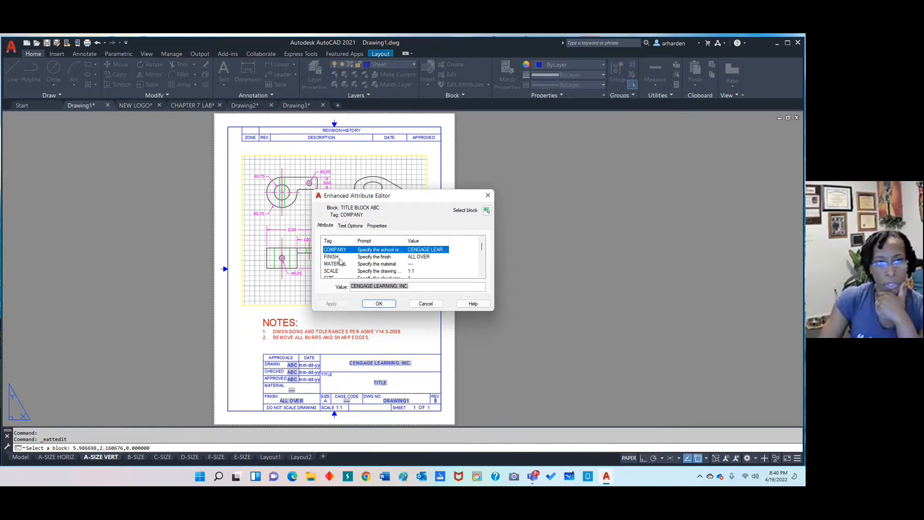
click(426, 260)
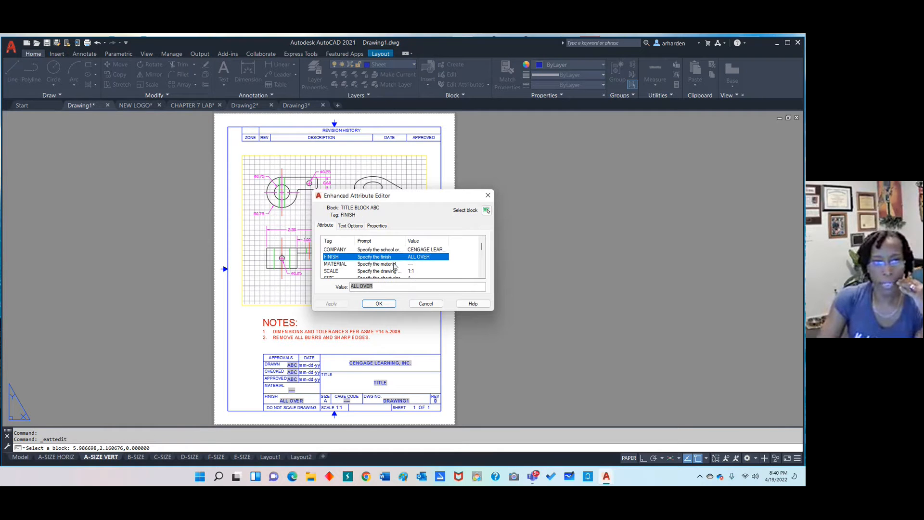
click(346, 265)
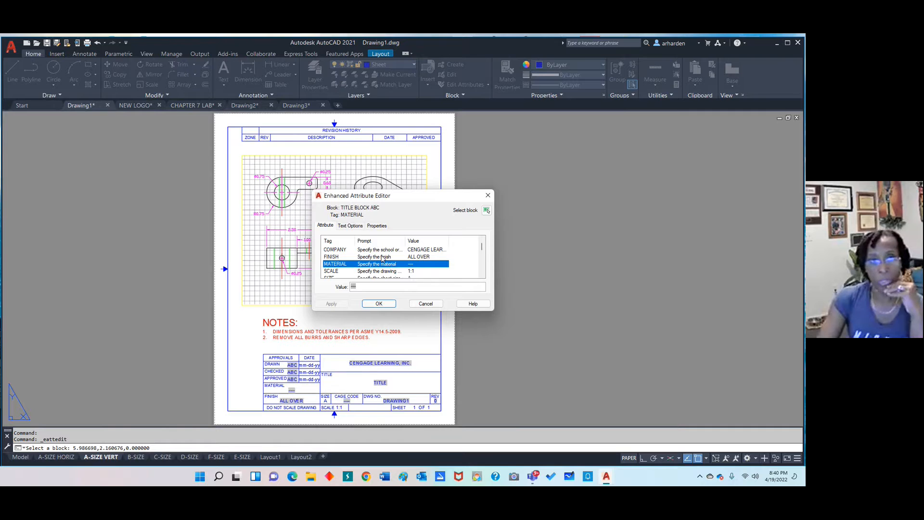
scroll(383, 259, down, 3)
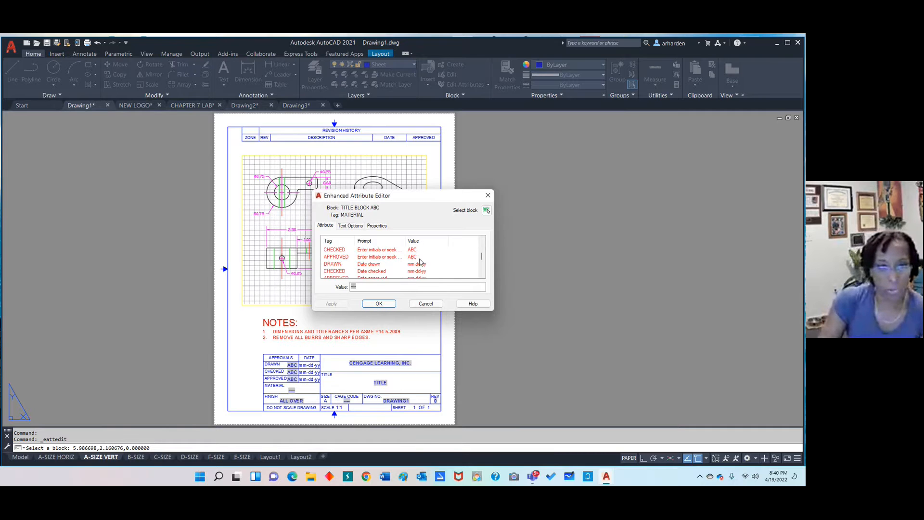
scroll(402, 260, down, 1)
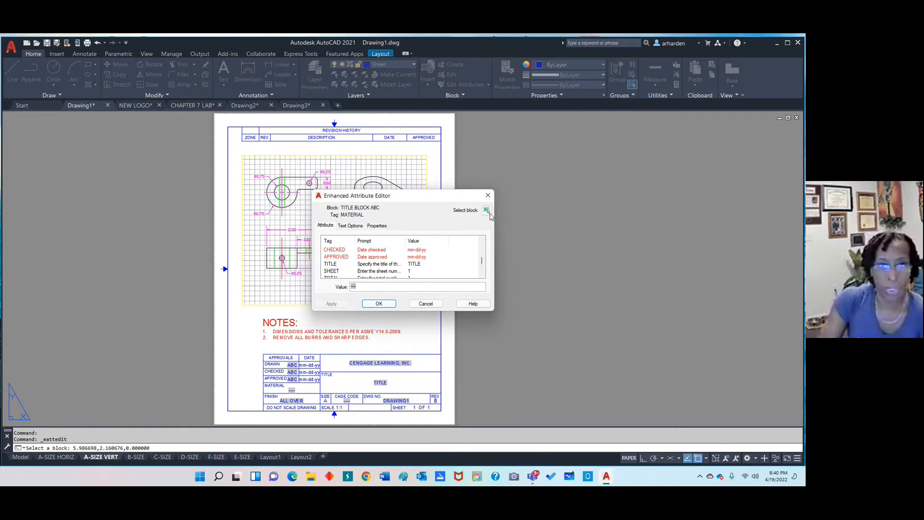
click(488, 196)
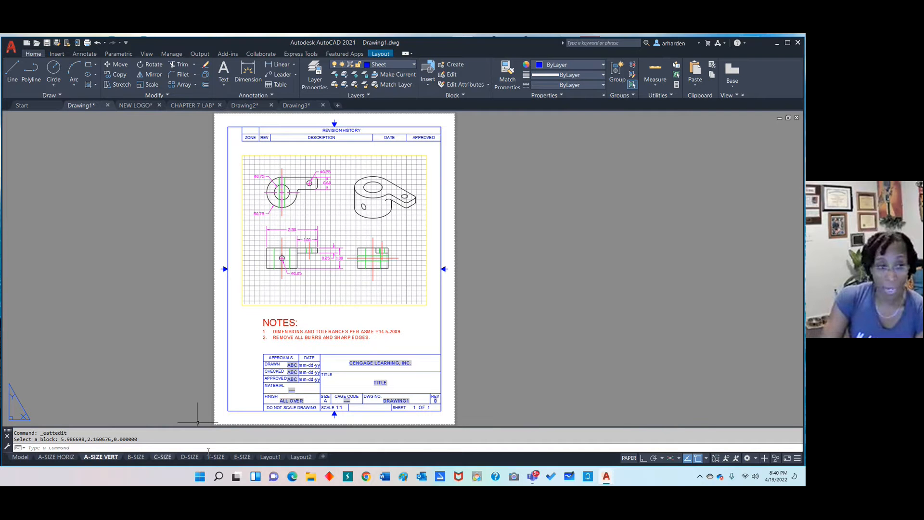
- Return to Layout1 and delete the existing viewport above the title block line
click(307, 458)
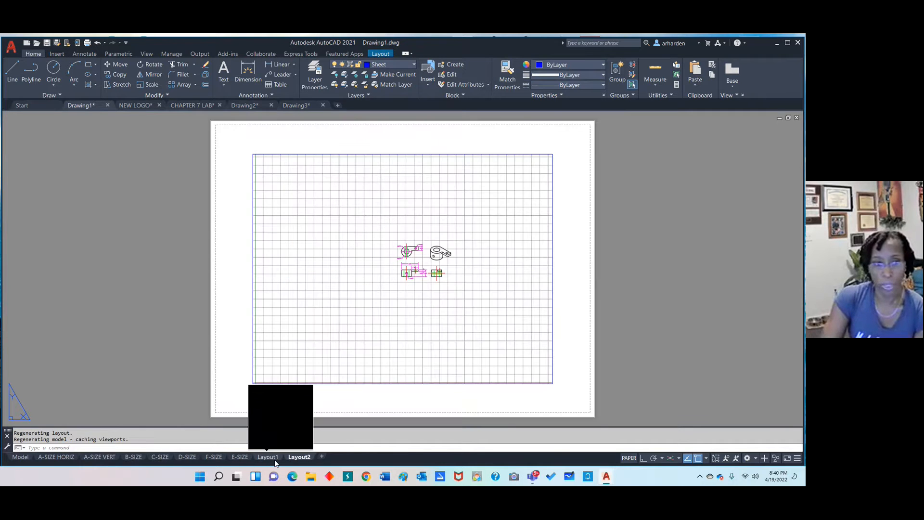
click(267, 457)
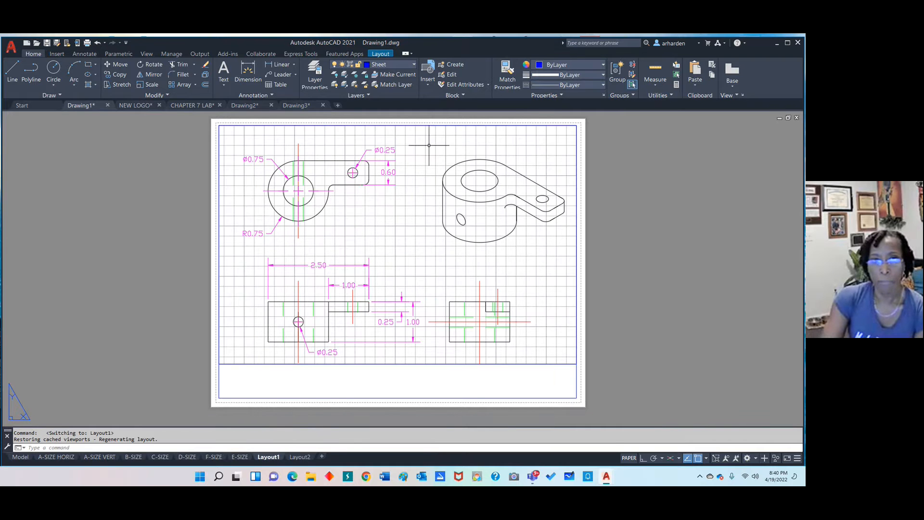
click(436, 126)
key(Delete)
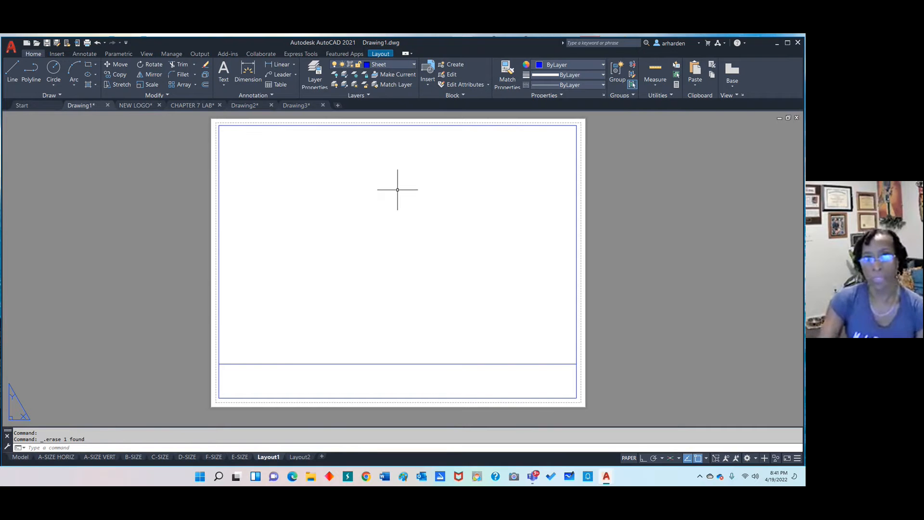
- Create a Single viewport with VIEWPORTS, spanning from the border's upper-left corner to the right end of the title block line
text(view)
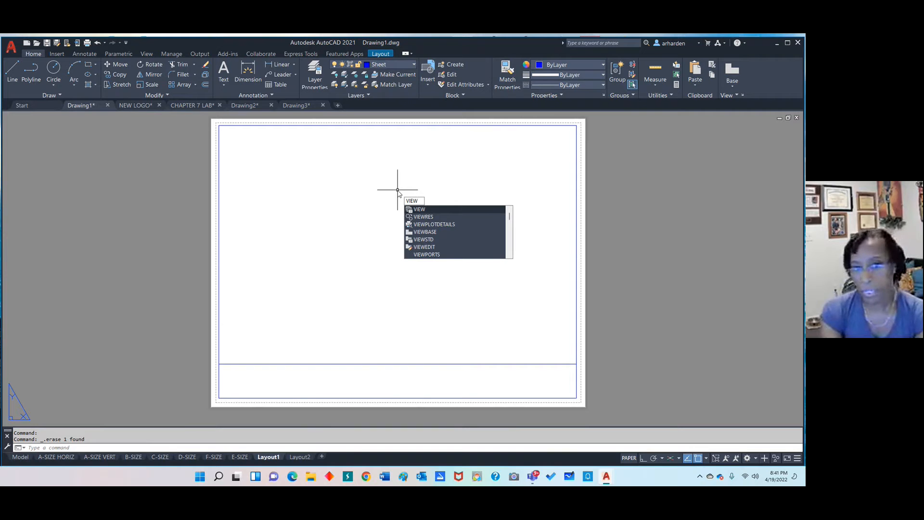
text(po)
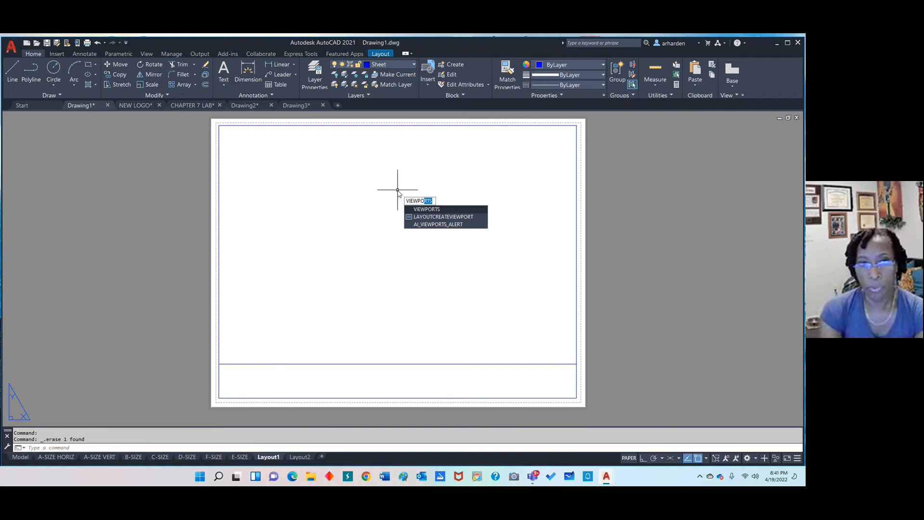
key(Return)
click(303, 215)
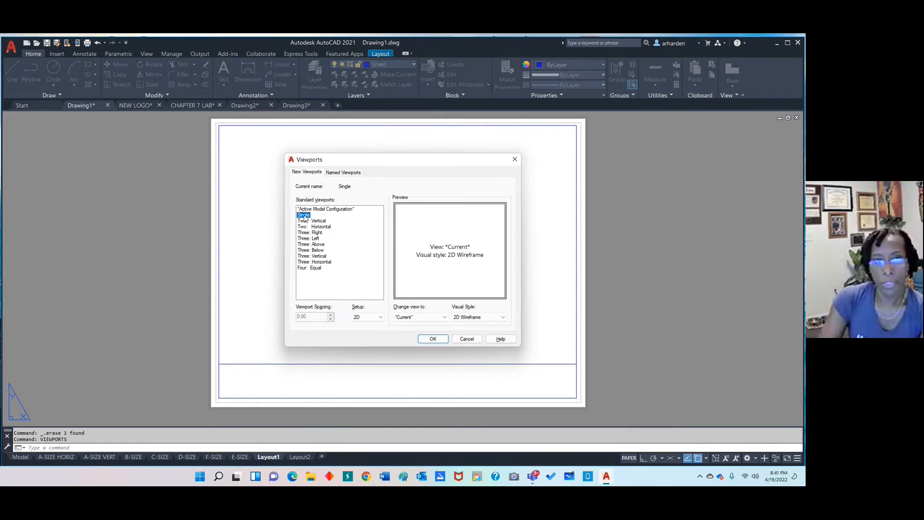
click(439, 341)
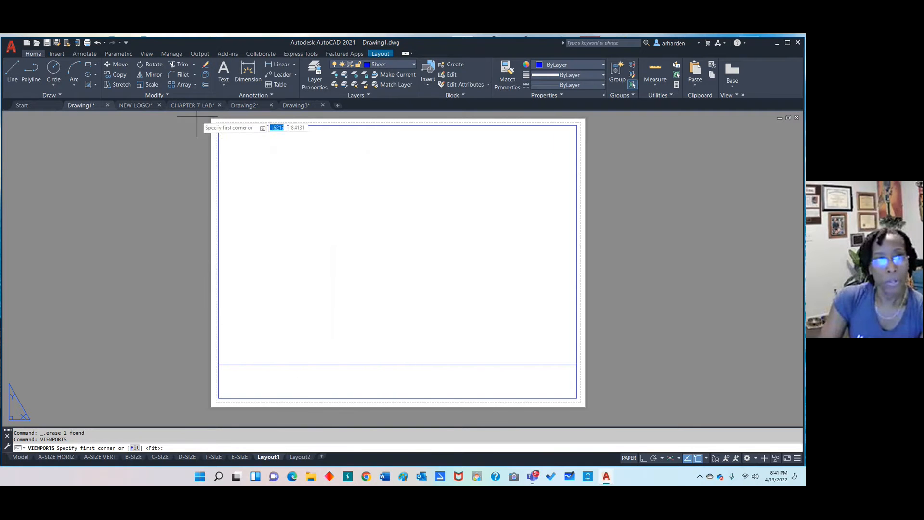
click(220, 125)
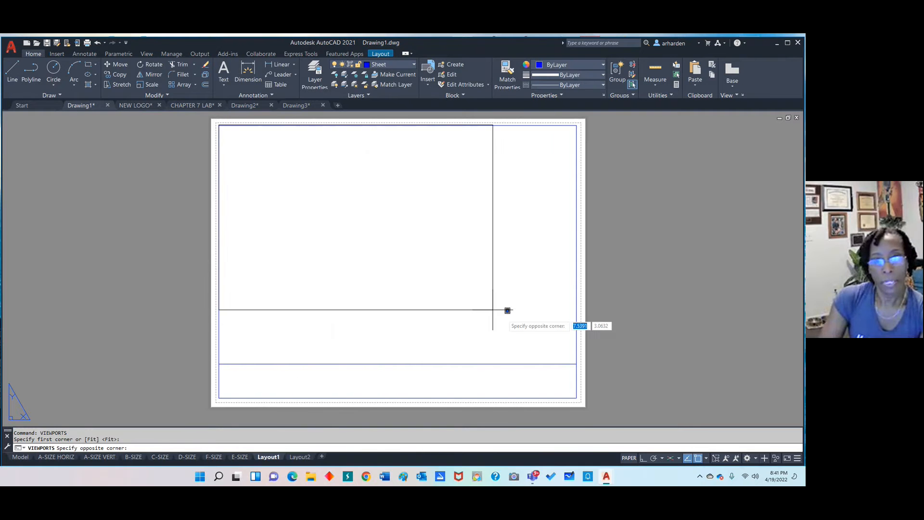
click(577, 363)
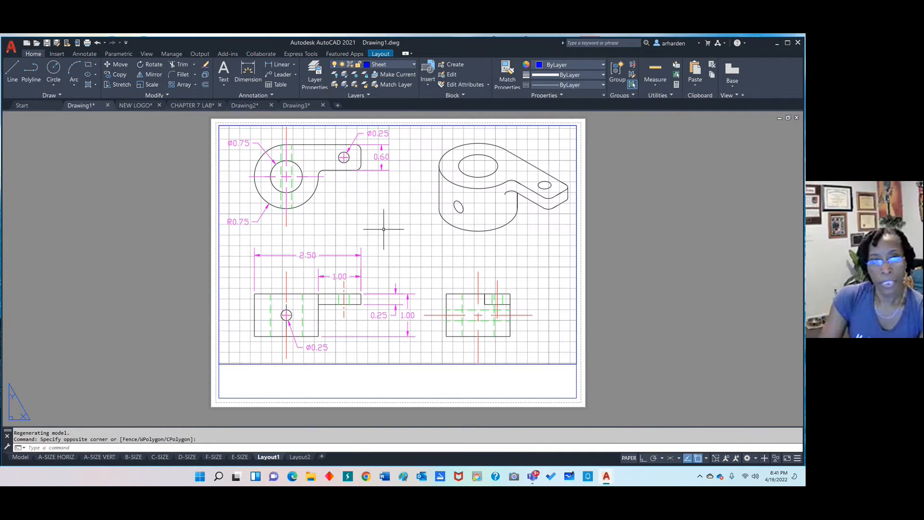
- Activate the new Layout1 viewport, zoom the bracket views out and back in to fill it, and return to paper space
click(415, 231)
click(415, 232)
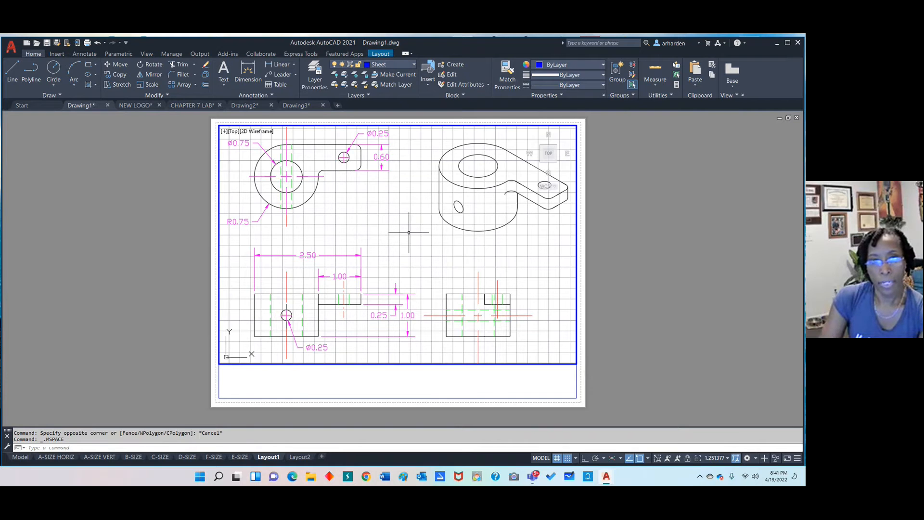
scroll(409, 233, down, 5)
scroll(409, 232, down, 2)
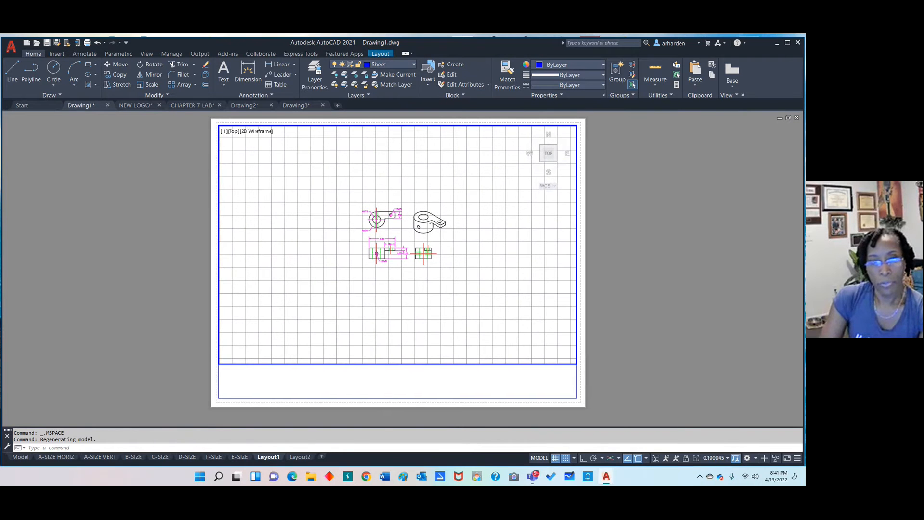
scroll(407, 231, up, 6)
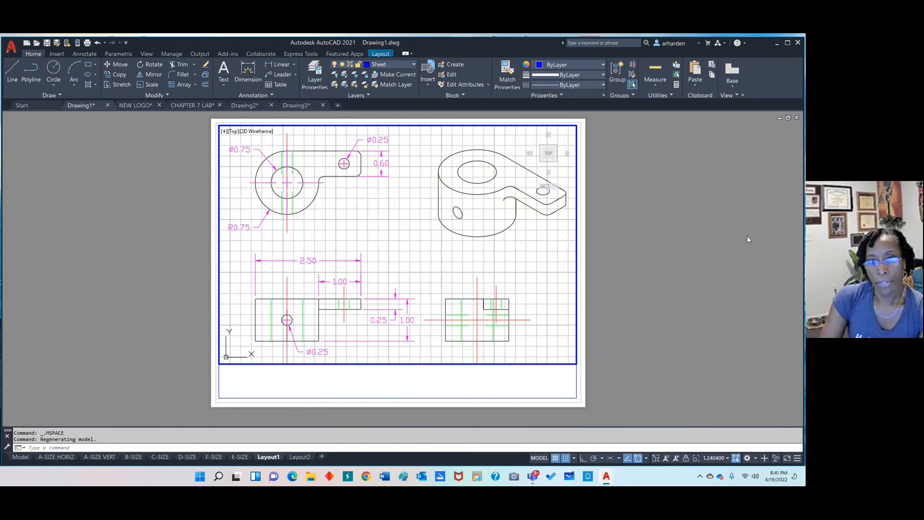
double_click(670, 262)
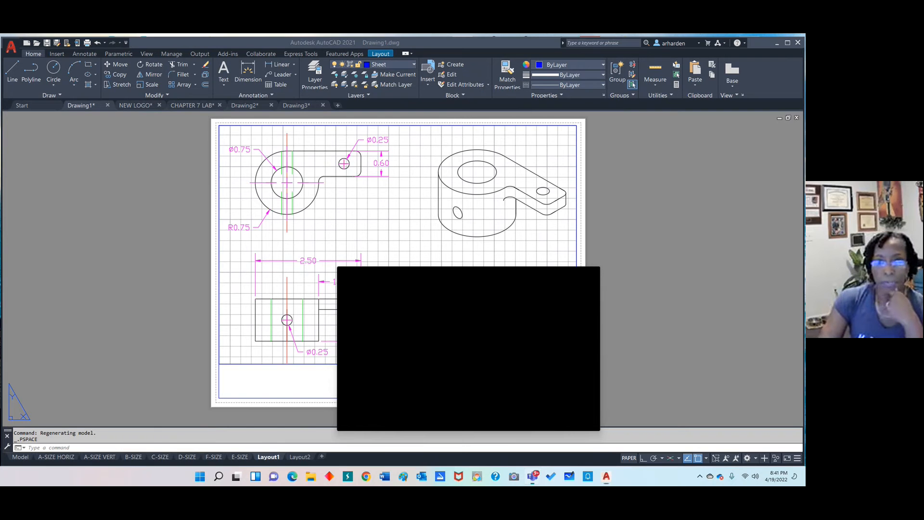
click(532, 350)
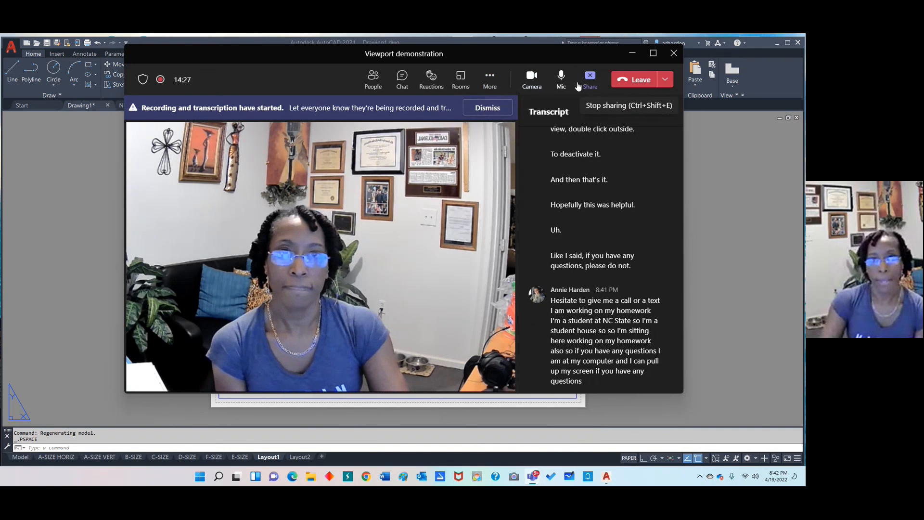
click(490, 77)
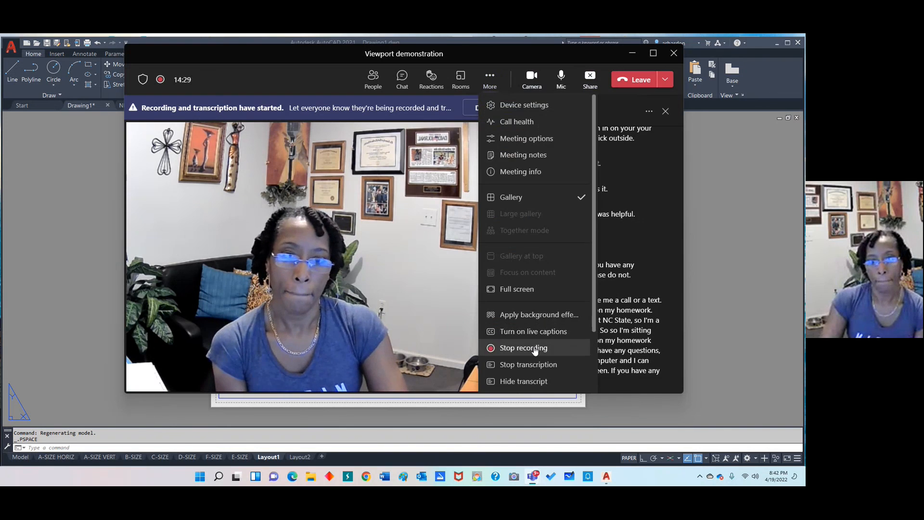
click(524, 348)
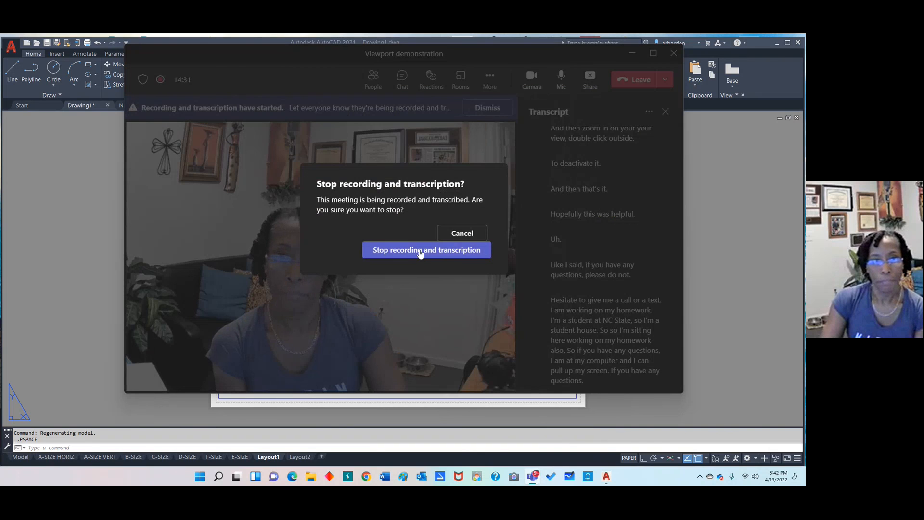